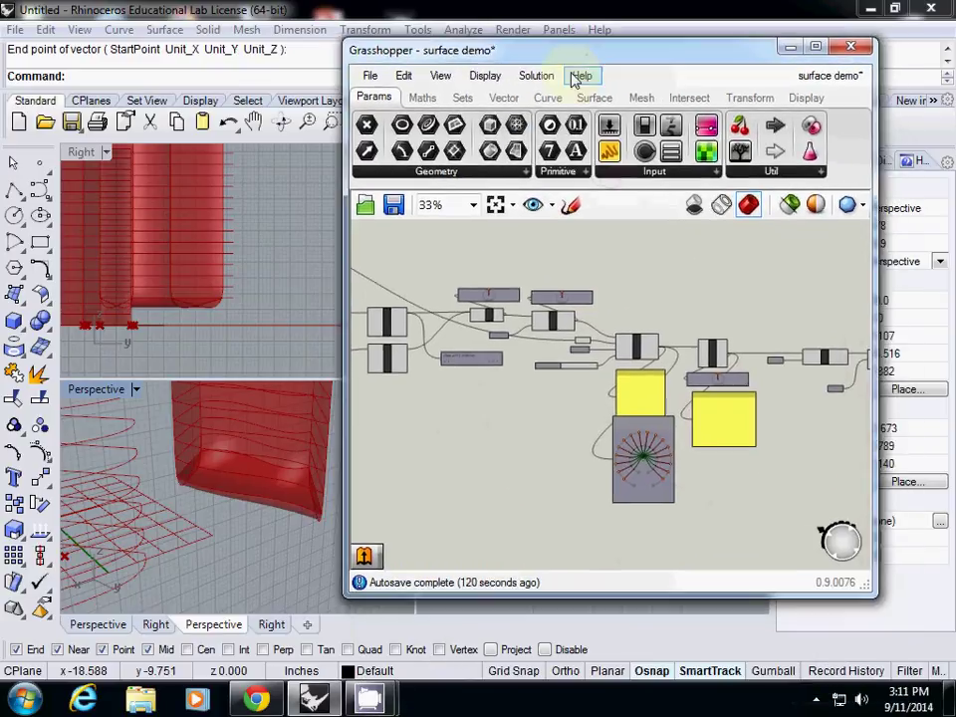
# Step: Widen the definition window and look over the Step1 point-collection groups and the two Nurbs Curve components
pyautogui.moveTo(874, 284); pyautogui.dragTo(946, 287)
pyautogui.moveTo(591, 352); pyautogui.dragTo(735, 379, button='right')
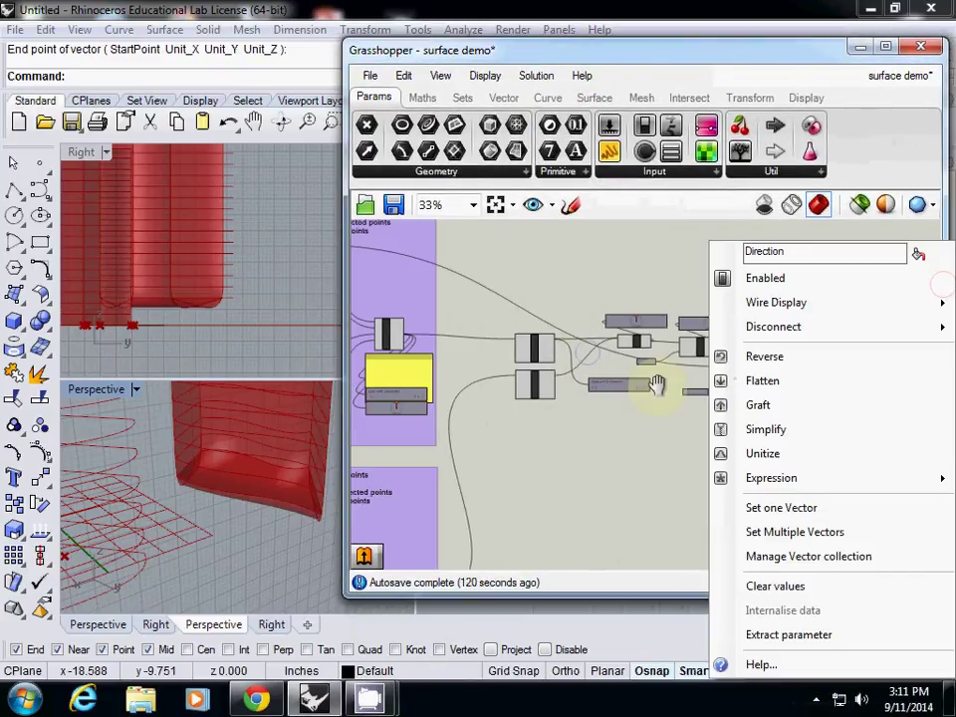
pyautogui.scroll(-2, 536, 369)
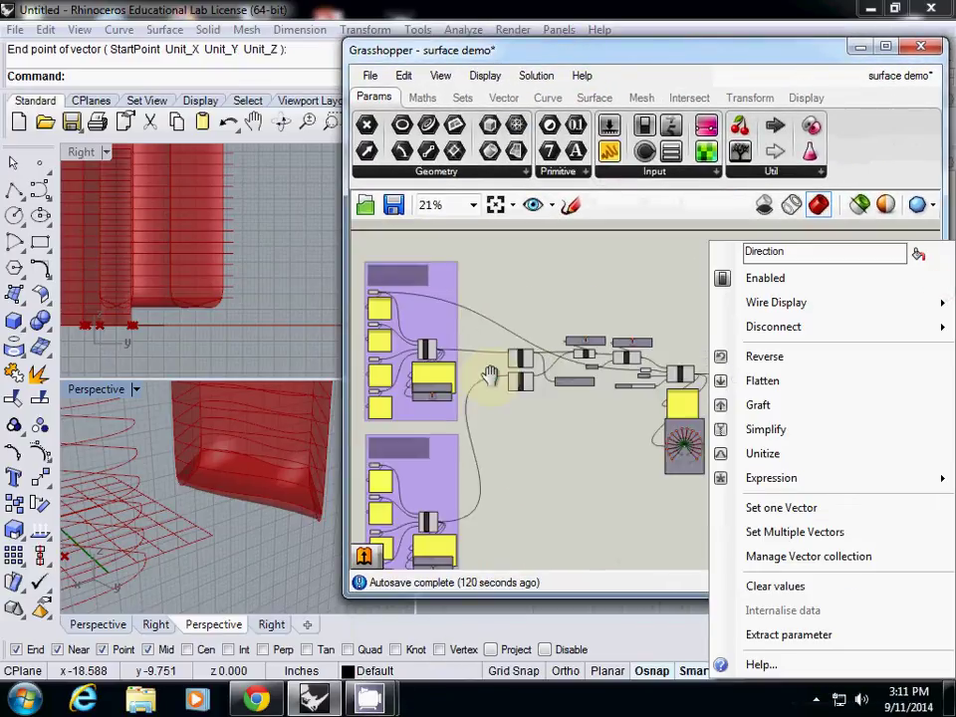
pyautogui.moveTo(490, 375); pyautogui.dragTo(568, 325, button='right')
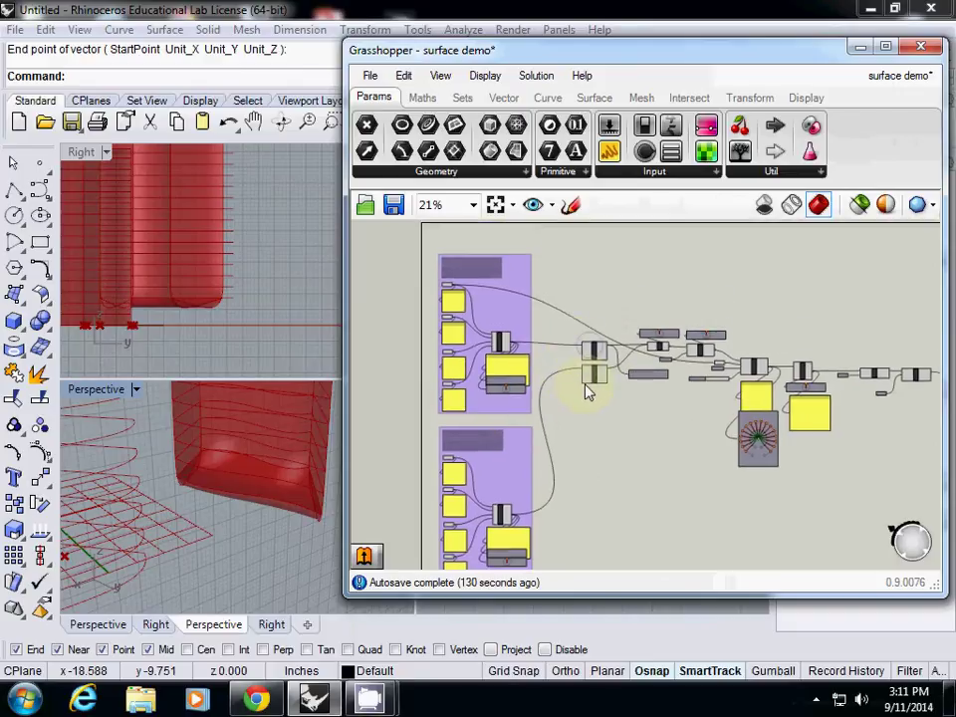
pyautogui.scroll(3, 575, 357)
pyautogui.scroll(3, 571, 366)
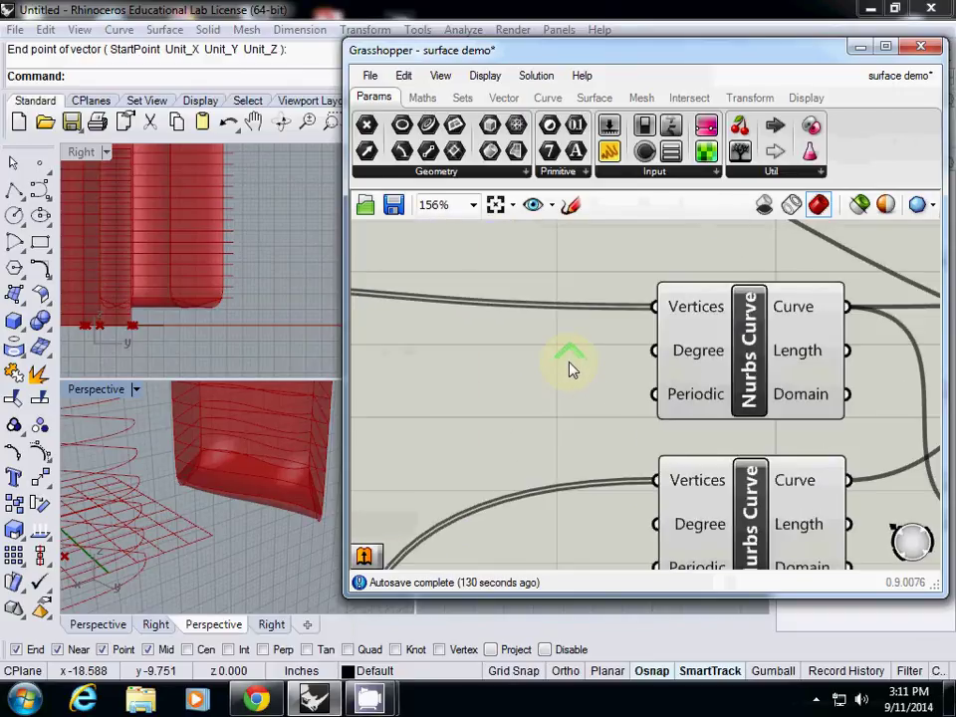
pyautogui.scroll(-3, 570, 367)
pyautogui.moveTo(554, 368); pyautogui.dragTo(699, 373, button='right')
pyautogui.scroll(-4, 598, 384)
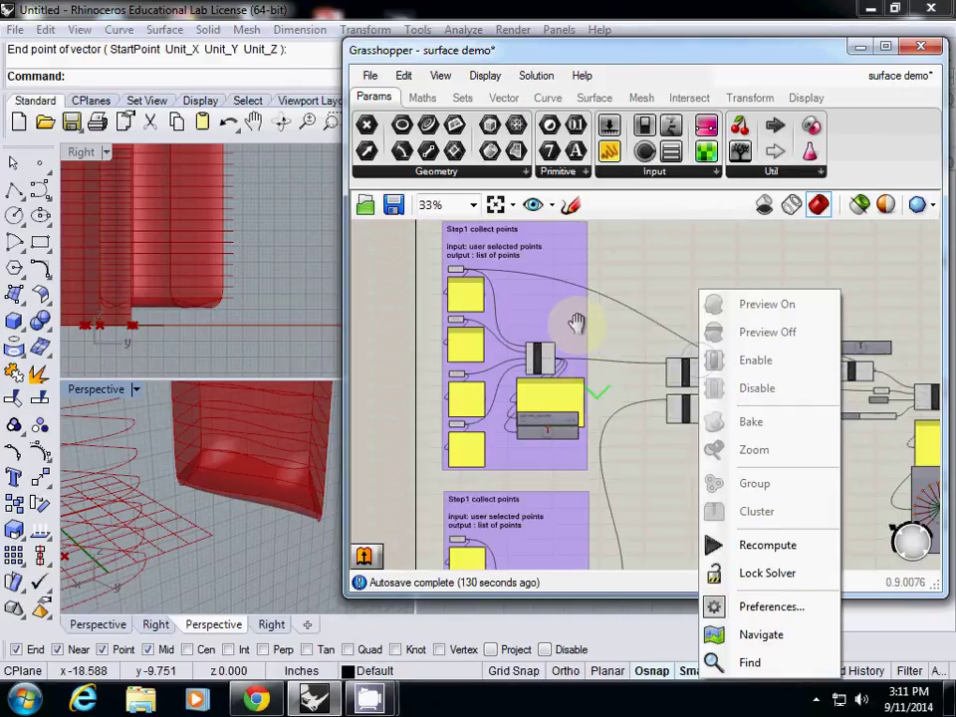
pyautogui.scroll(-2, 586, 327)
pyautogui.click(474, 265)
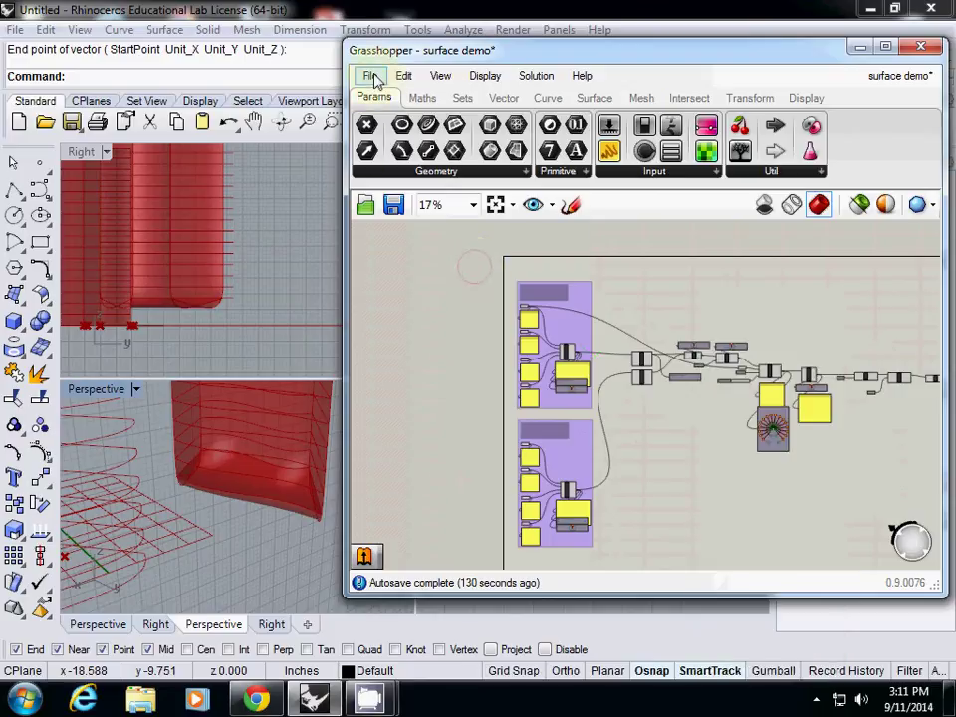
pyautogui.click(370, 76)
pyautogui.click(689, 435)
# Step: Place a Scribble annotation just above the two Nurbs Curve components
pyautogui.scroll(5, 556, 381)
pyautogui.moveTo(558, 381); pyautogui.dragTo(689, 404, button='right')
pyautogui.scroll(-3, 667, 401)
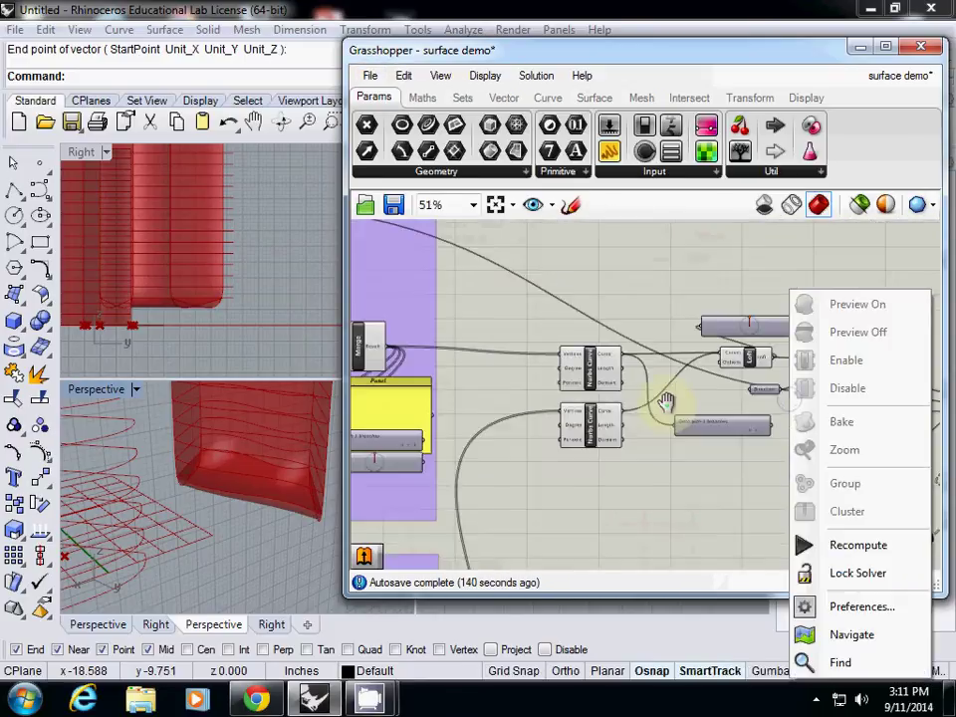
pyautogui.click(821, 172)
pyautogui.click(781, 279)
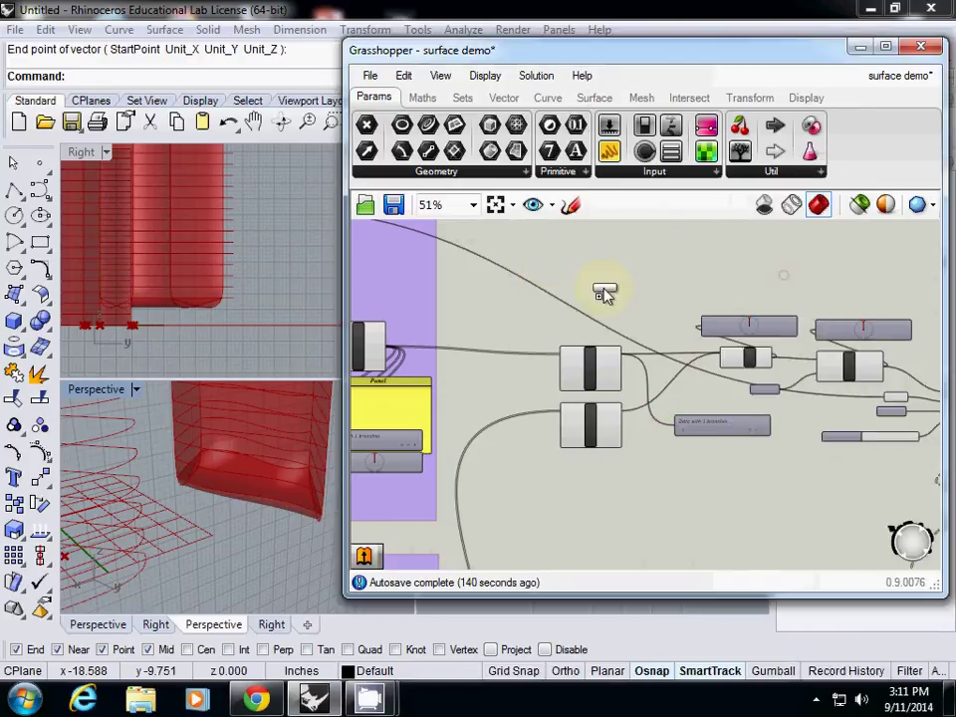
pyautogui.click(563, 308)
pyautogui.doubleClick(584, 305)
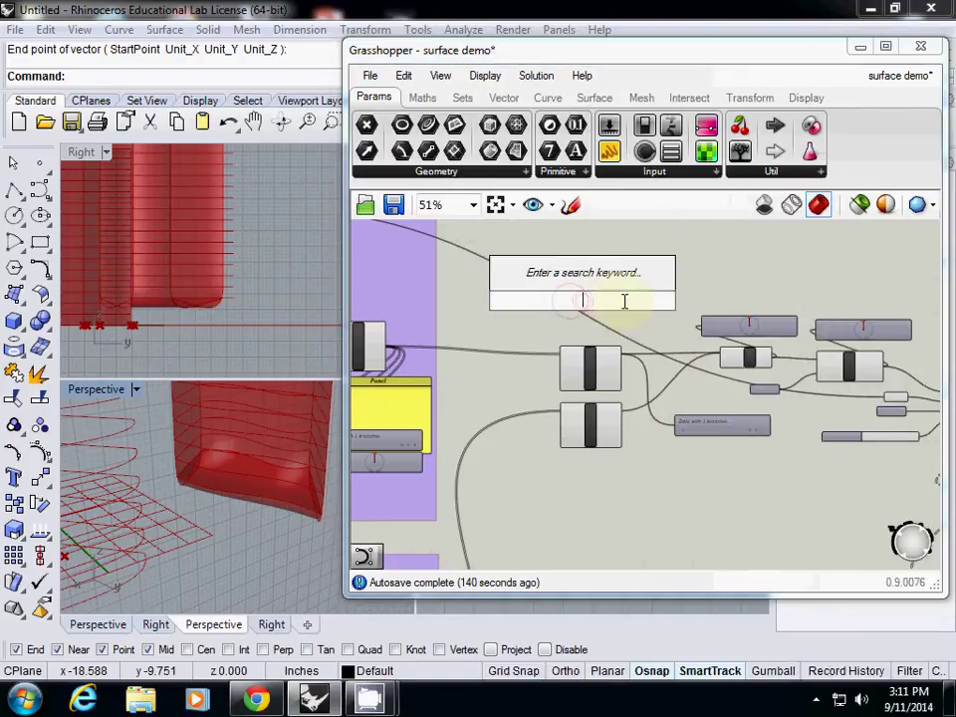
pyautogui.write('create')
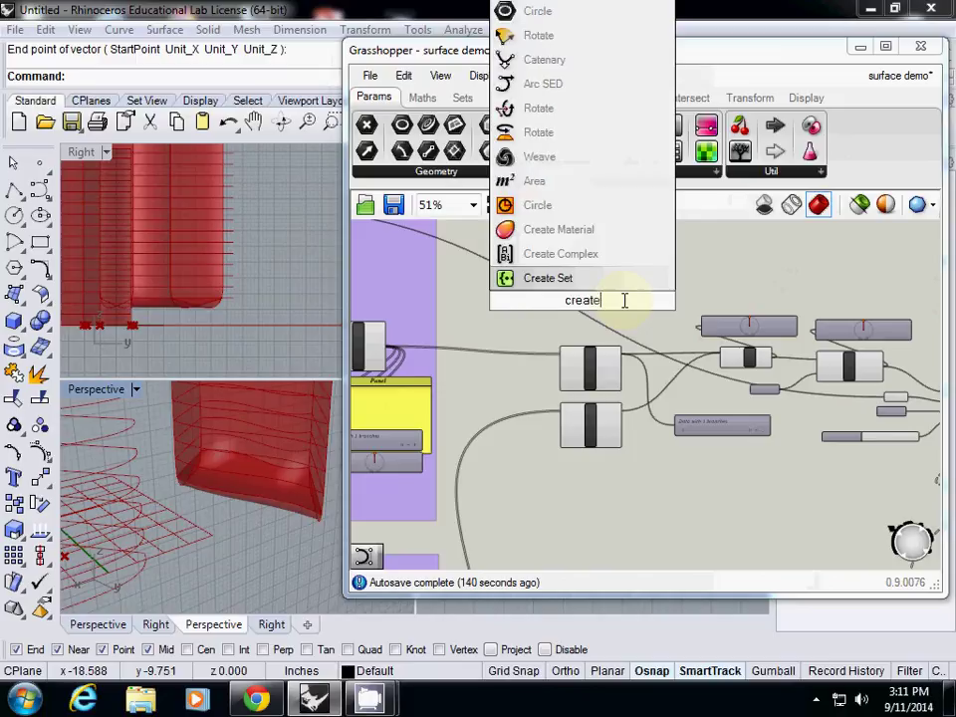
pyautogui.write(' two curves')
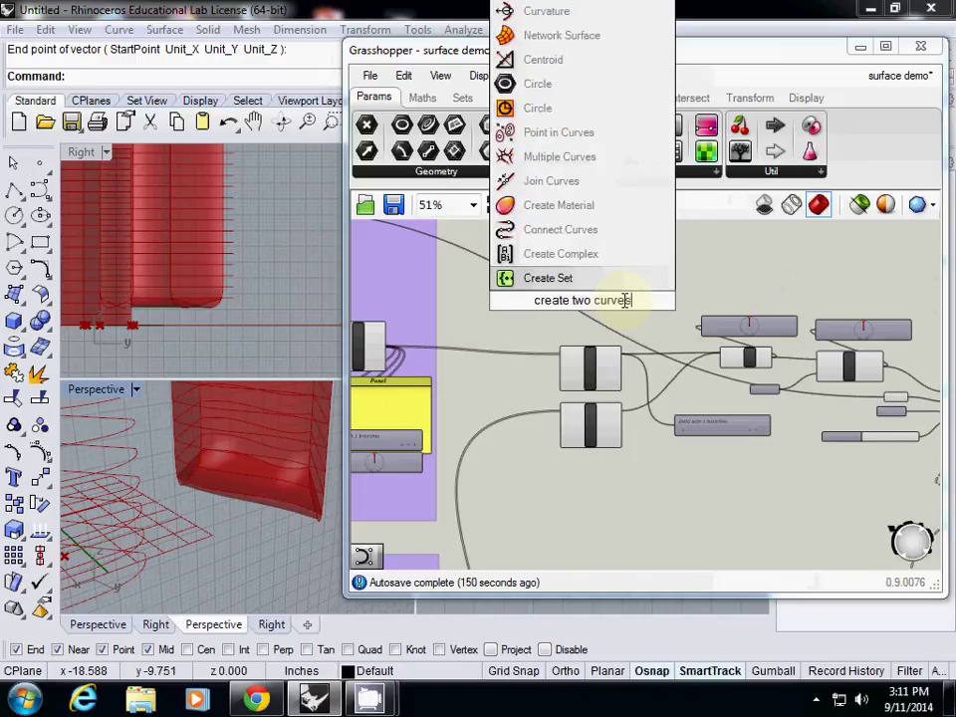
pyautogui.press('Return')
pyautogui.press('Delete')
# Step: Set the text of the Scribble above the Nurbs Curve components to "Create two curves"
pyautogui.doubleClick(563, 312)
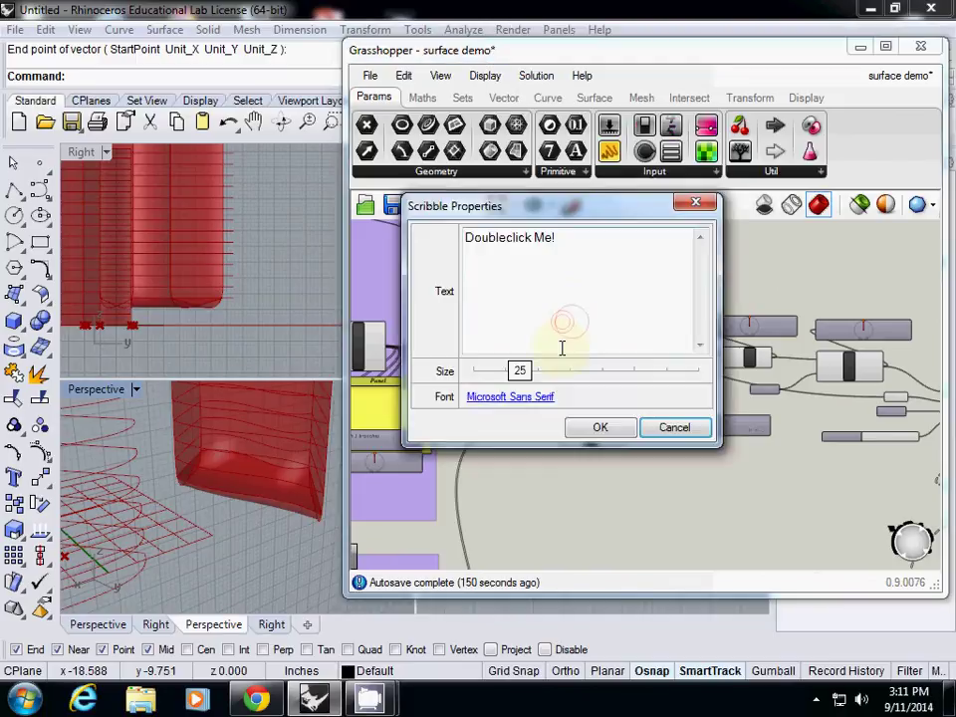
pyautogui.moveTo(569, 244); pyautogui.dragTo(407, 228)
pyautogui.write('Create two curves')
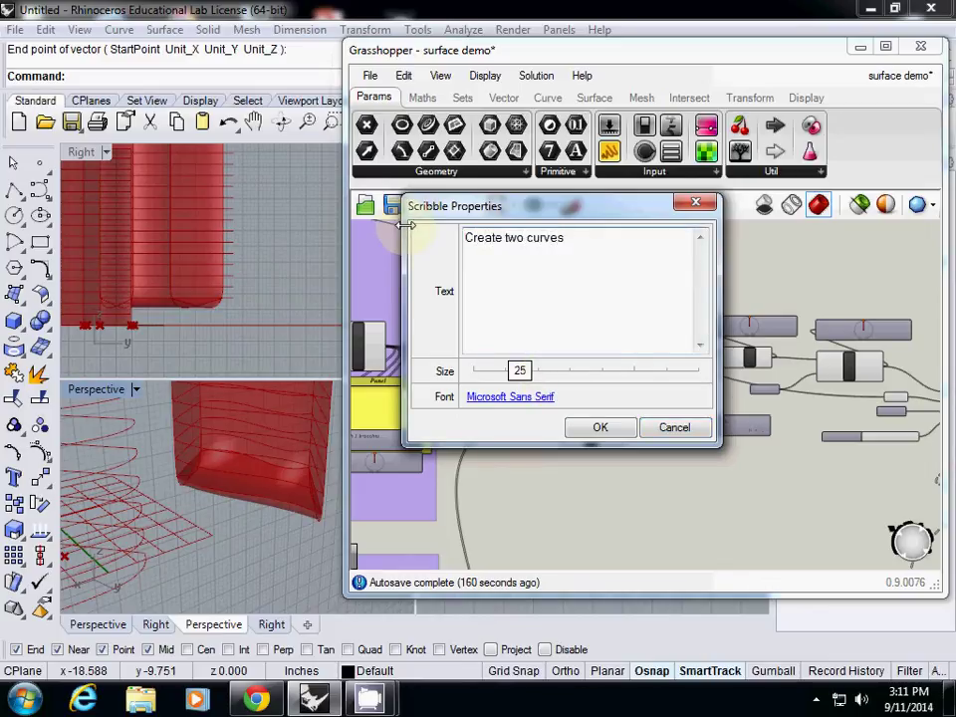
pyautogui.click(597, 428)
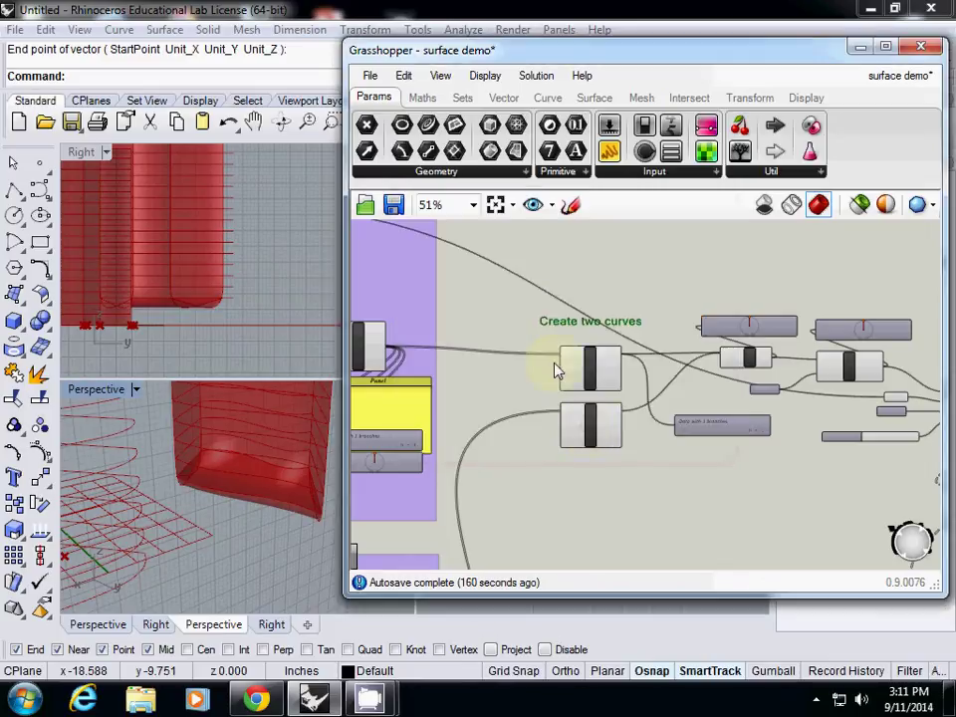
# Step: Lower the second Nurbs Curve component and put the data viewer between the two Nurbs Curve components
pyautogui.moveTo(681, 450); pyautogui.dragTo(633, 453, button='right')
pyautogui.click(594, 455)
pyautogui.moveTo(539, 428); pyautogui.dragTo(541, 493)
pyautogui.moveTo(648, 433); pyautogui.dragTo(574, 432)
# Step: Align the label, both Nurbs Curve components and the data viewer by their left edges, and by their vertical centre line instead
pyautogui.moveTo(485, 282); pyautogui.dragTo(609, 539)
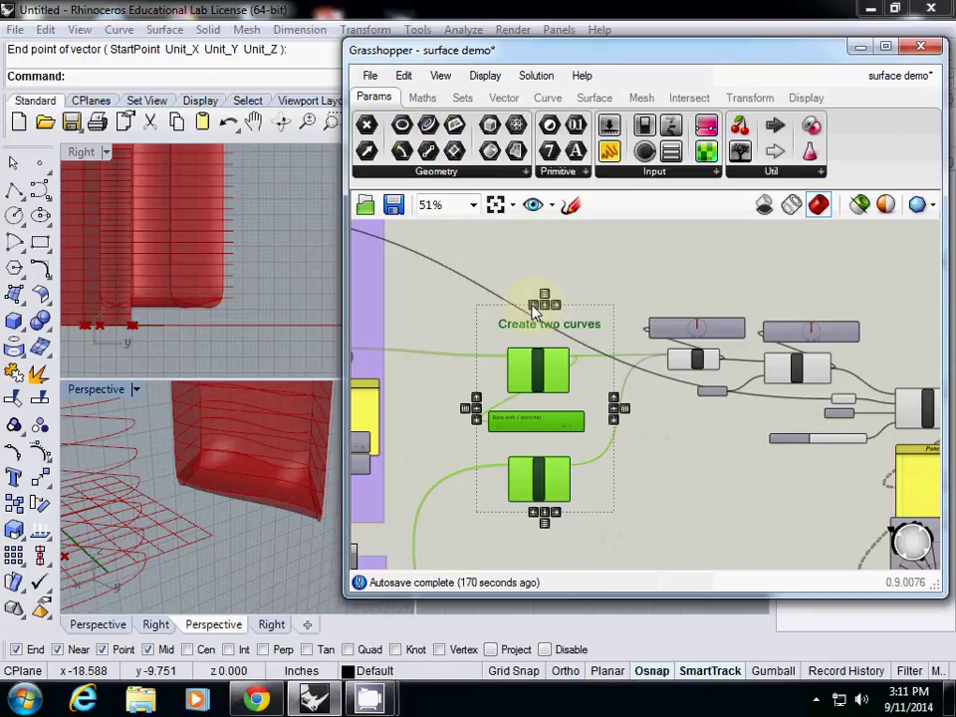
pyautogui.click(533, 309)
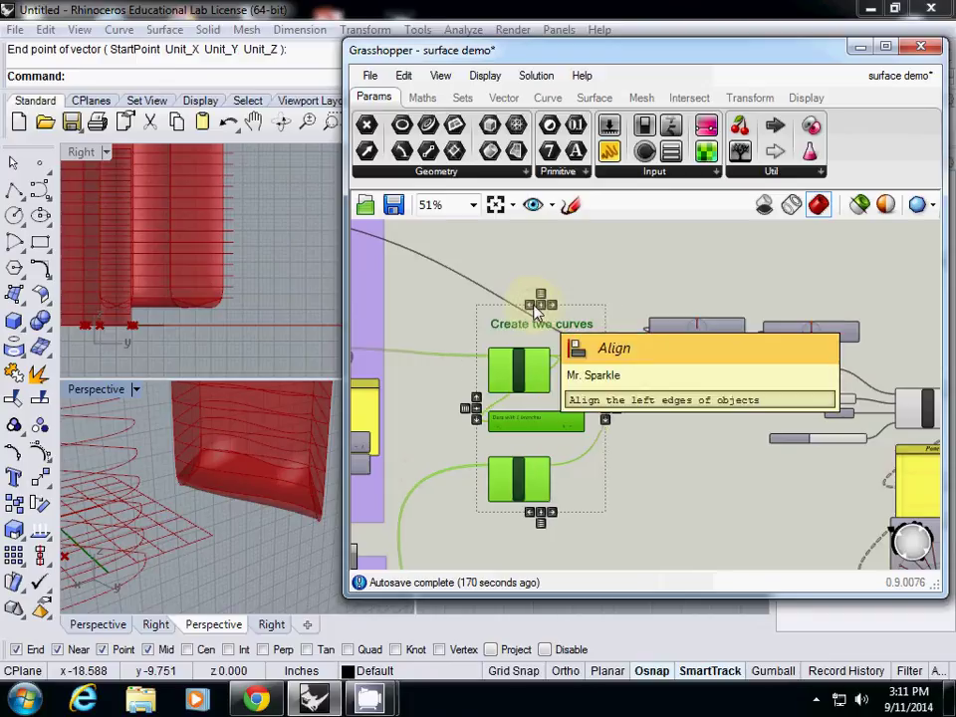
pyautogui.click(538, 310)
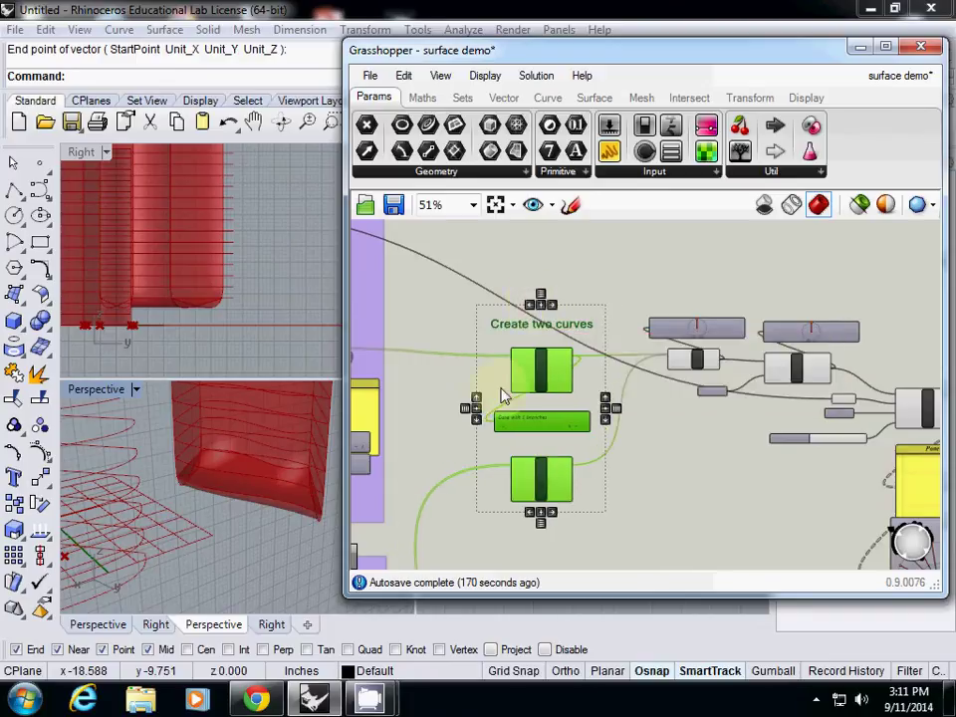
# Step: Align the four objects at one height, and spread them into a column with the label on top and the data viewer at the bottom
pyautogui.click(476, 412)
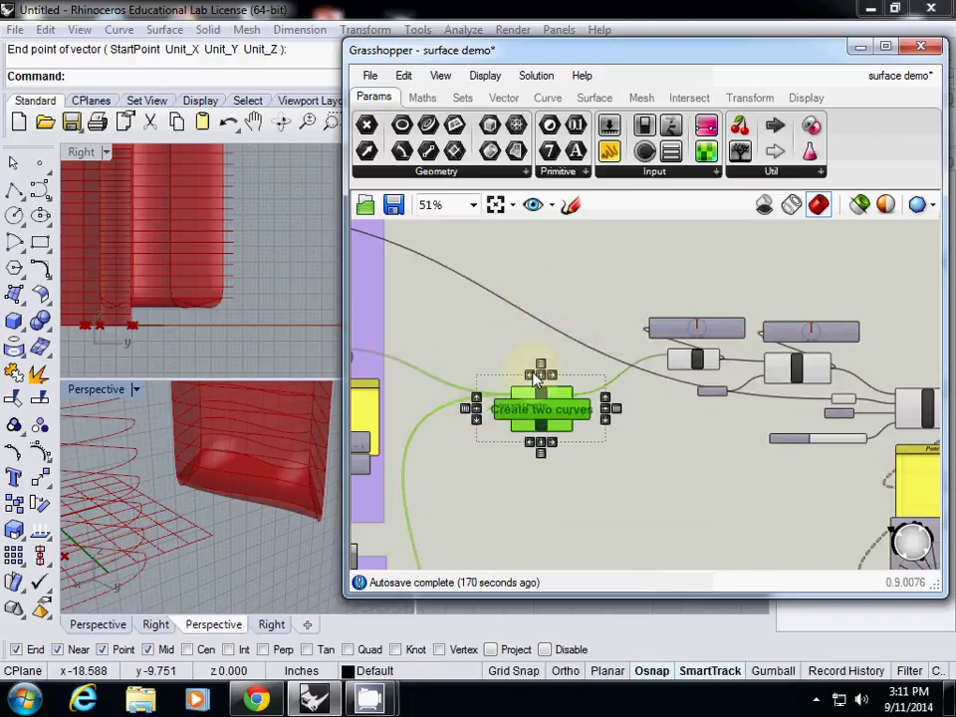
pyautogui.click(568, 363)
pyautogui.moveTo(537, 412); pyautogui.dragTo(527, 474)
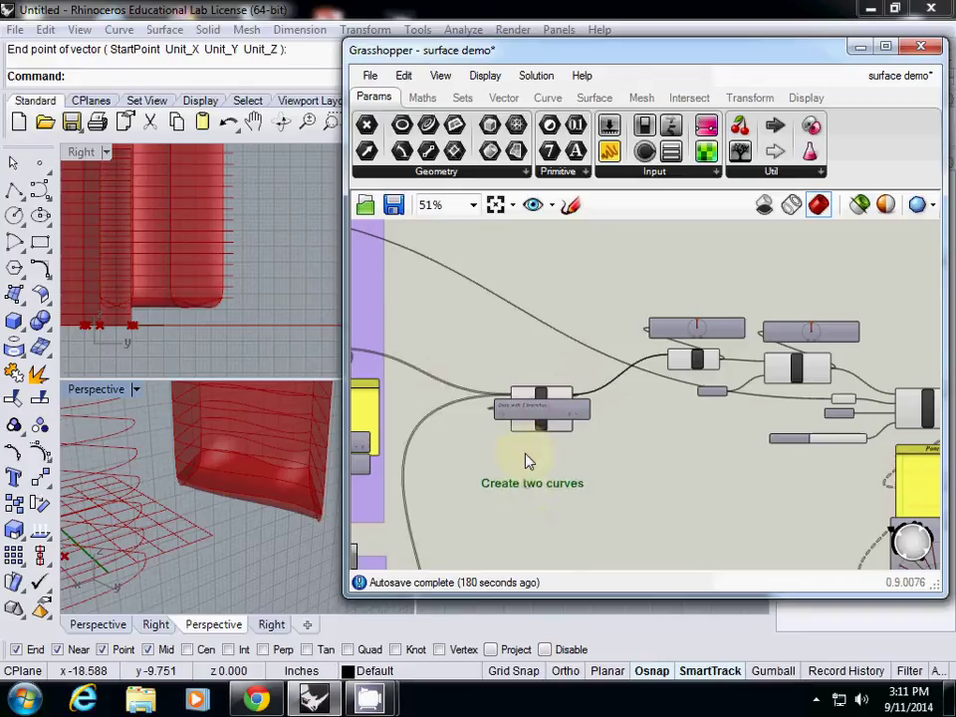
pyautogui.moveTo(527, 420); pyautogui.dragTo(538, 532)
pyautogui.click(538, 419)
pyautogui.moveTo(541, 430); pyautogui.dragTo(534, 482)
pyautogui.click(535, 410)
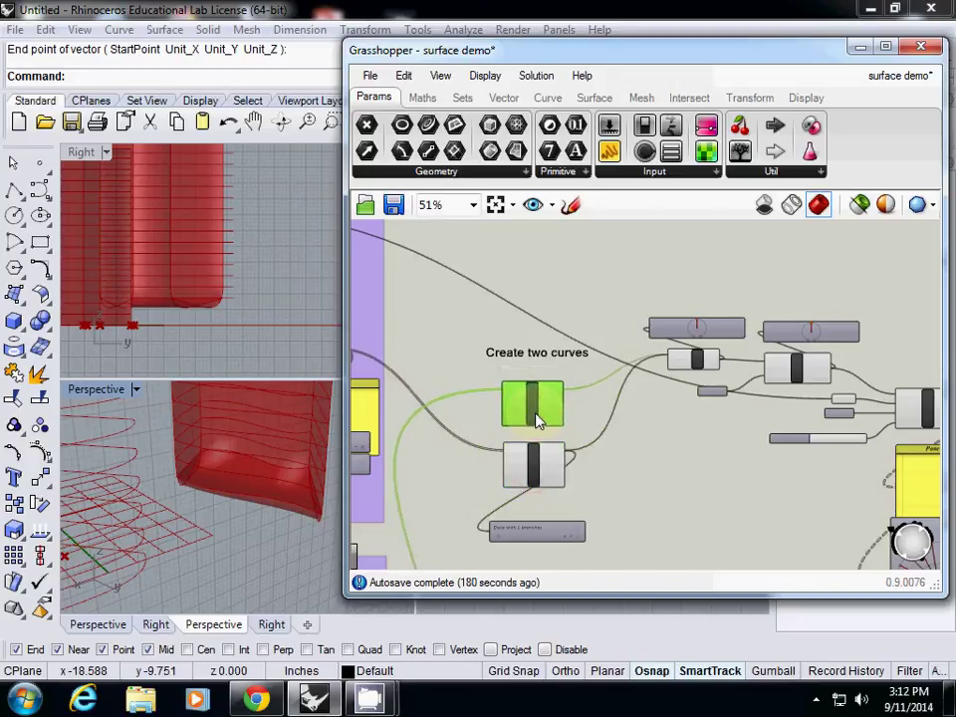
# Step: Group the "Create two curves" label with both Nurbs Curve components and their data viewer
pyautogui.moveTo(455, 312); pyautogui.dragTo(617, 560)
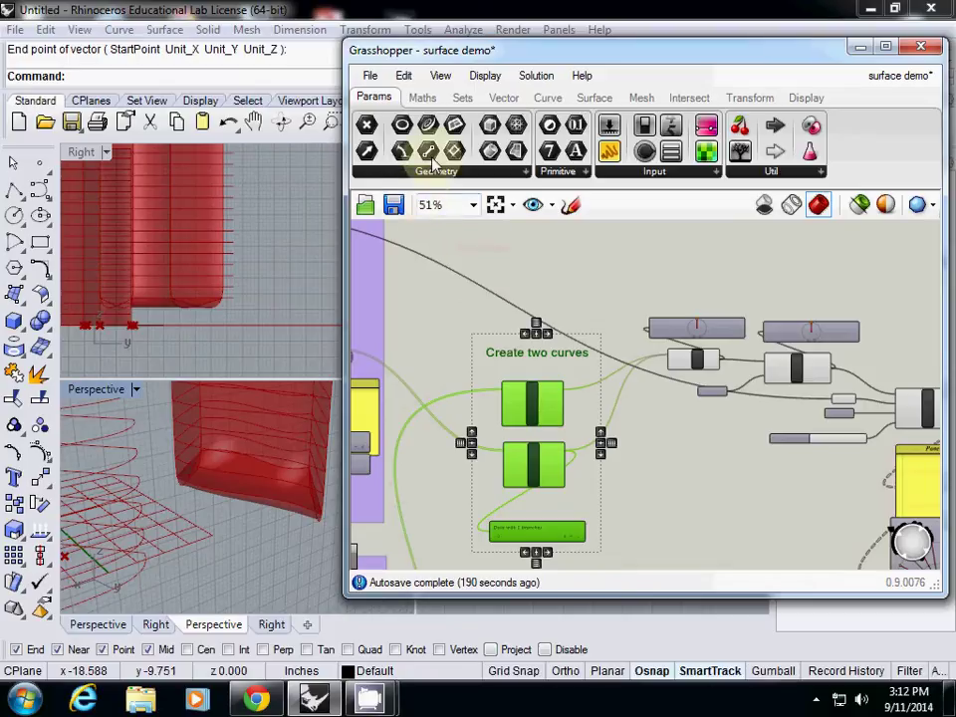
pyautogui.click(403, 76)
pyautogui.click(450, 431)
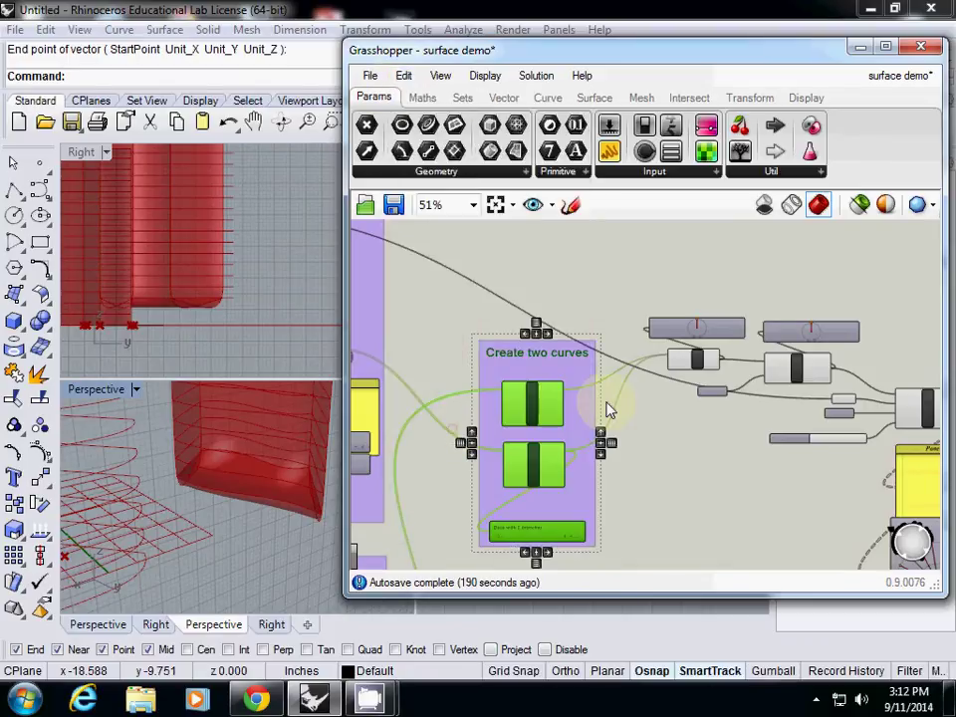
# Step: Move the Extrude component slightly farther away from the Loft component
pyautogui.scroll(-5, 613, 390)
pyautogui.moveTo(546, 387); pyautogui.dragTo(540, 321)
pyautogui.scroll(5, 558, 416)
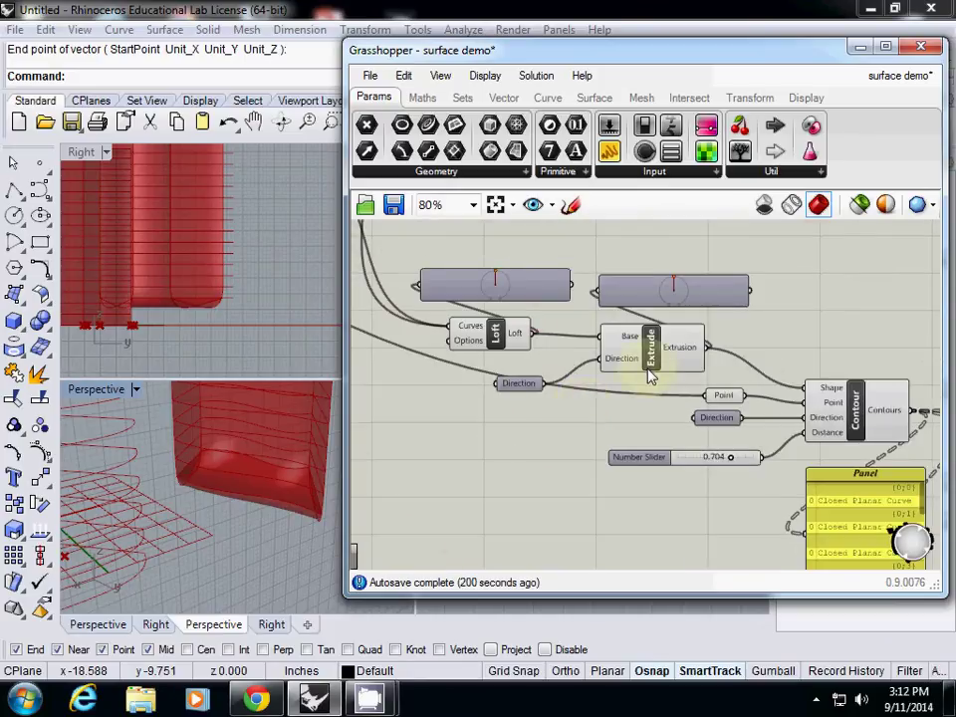
pyautogui.moveTo(655, 367); pyautogui.dragTo(671, 365)
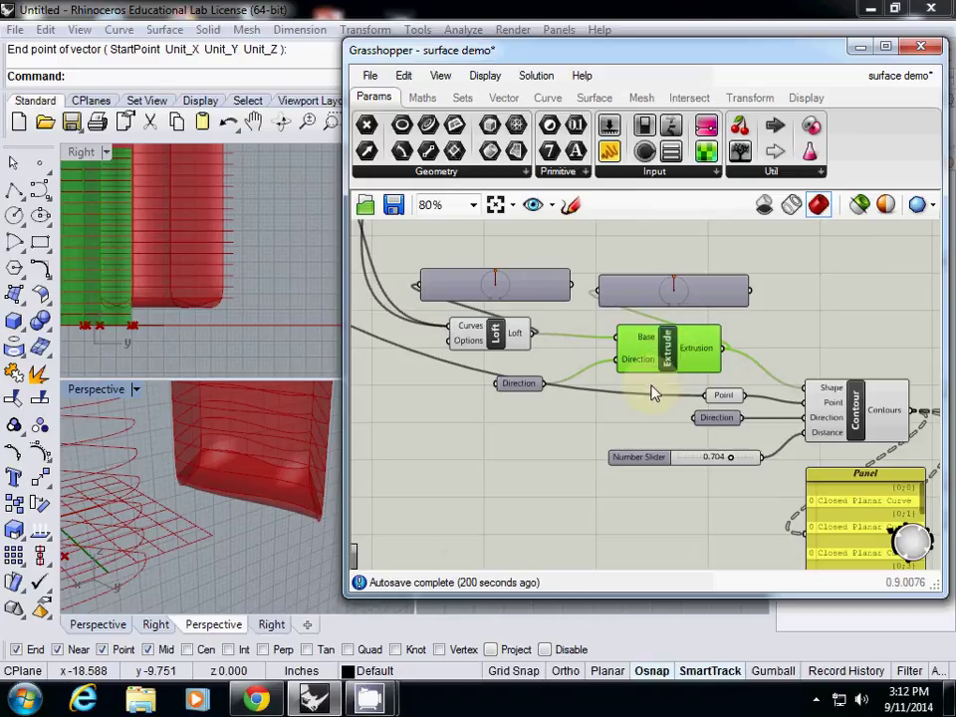
pyautogui.click(604, 426)
pyautogui.click(668, 366)
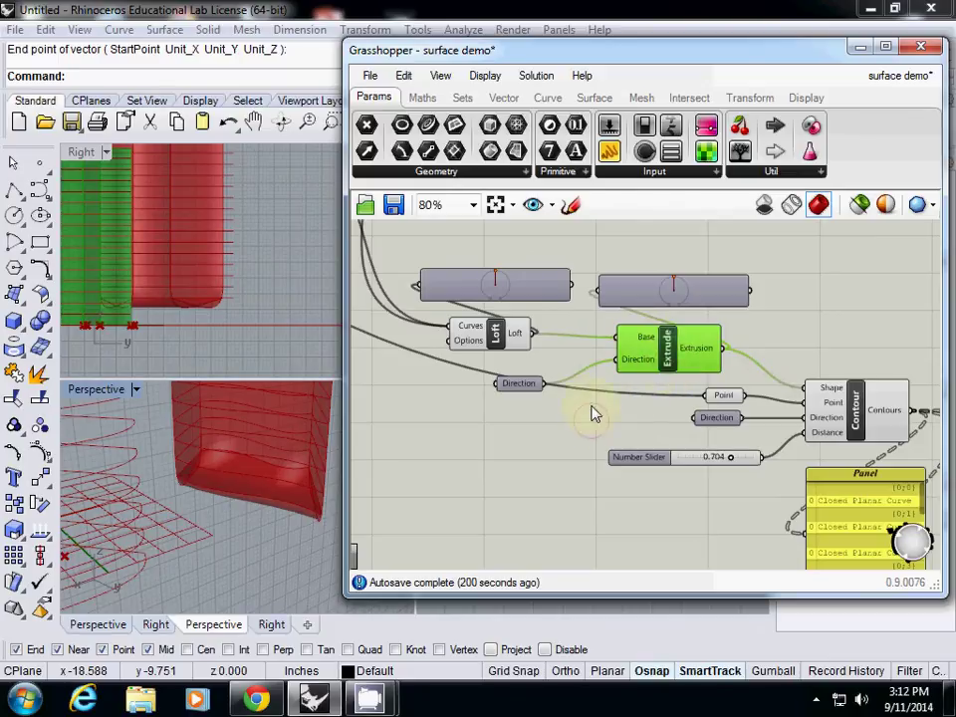
# Step: Move the Loft, Extrude and Direction components with their two data viewers upward and group them
pyautogui.scroll(-1, 546, 395)
pyautogui.moveTo(561, 385); pyautogui.dragTo(624, 400, button='right')
pyautogui.moveTo(491, 266); pyautogui.dragTo(790, 410)
pyautogui.moveTo(684, 368); pyautogui.dragTo(685, 304)
pyautogui.click(404, 78)
pyautogui.click(455, 428)
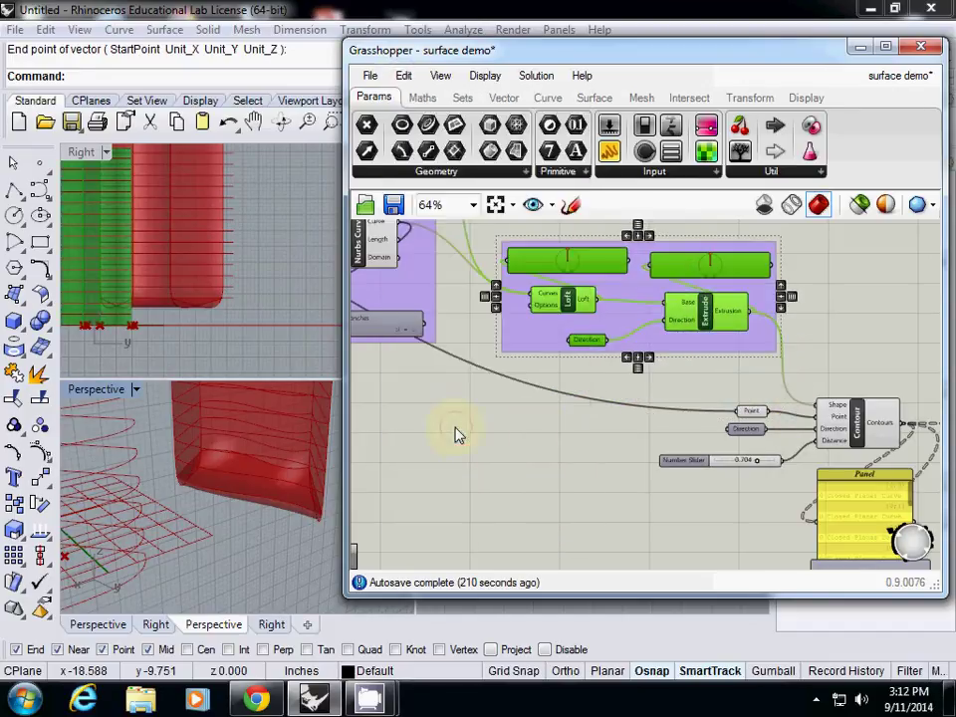
# Step: Move the Loft and Extrude group farther up, clear of the Contour components
pyautogui.scroll(-1, 613, 431)
pyautogui.moveTo(609, 427); pyautogui.dragTo(572, 464, button='right')
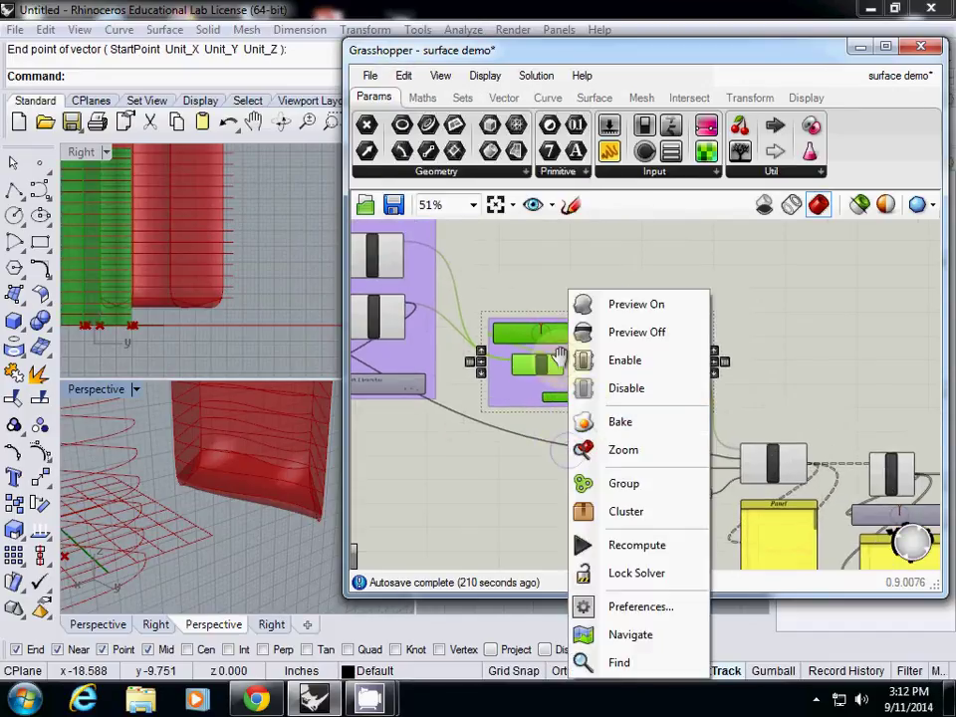
pyautogui.click(563, 363)
pyautogui.moveTo(582, 365); pyautogui.dragTo(580, 284)
pyautogui.moveTo(560, 373); pyautogui.dragTo(556, 449, button='right')
# Step: Group the Contour and Flatten Tree components with their Point, Direction and Number Slider inputs, panels and data viewers
pyautogui.moveTo(589, 362); pyautogui.dragTo(613, 320)
pyautogui.moveTo(655, 416); pyautogui.dragTo(602, 300, button='right')
pyautogui.moveTo(721, 431); pyautogui.dragTo(633, 355, button='right')
pyautogui.scroll(-3, 627, 374)
pyautogui.scroll(4, 621, 366)
pyautogui.click(619, 301)
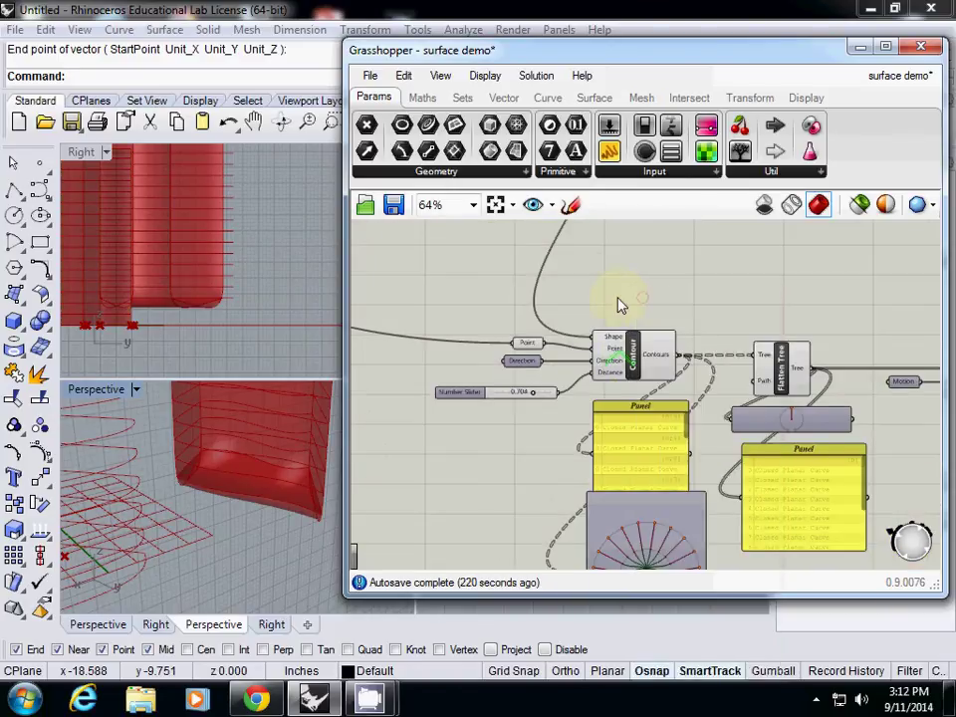
pyautogui.moveTo(642, 311); pyautogui.dragTo(635, 267, button='right')
pyautogui.rightClick(428, 252)
pyautogui.moveTo(396, 251); pyautogui.dragTo(802, 512)
pyautogui.scroll(-3, 778, 499)
pyautogui.moveTo(563, 305); pyautogui.dragTo(817, 550)
pyautogui.click(404, 75)
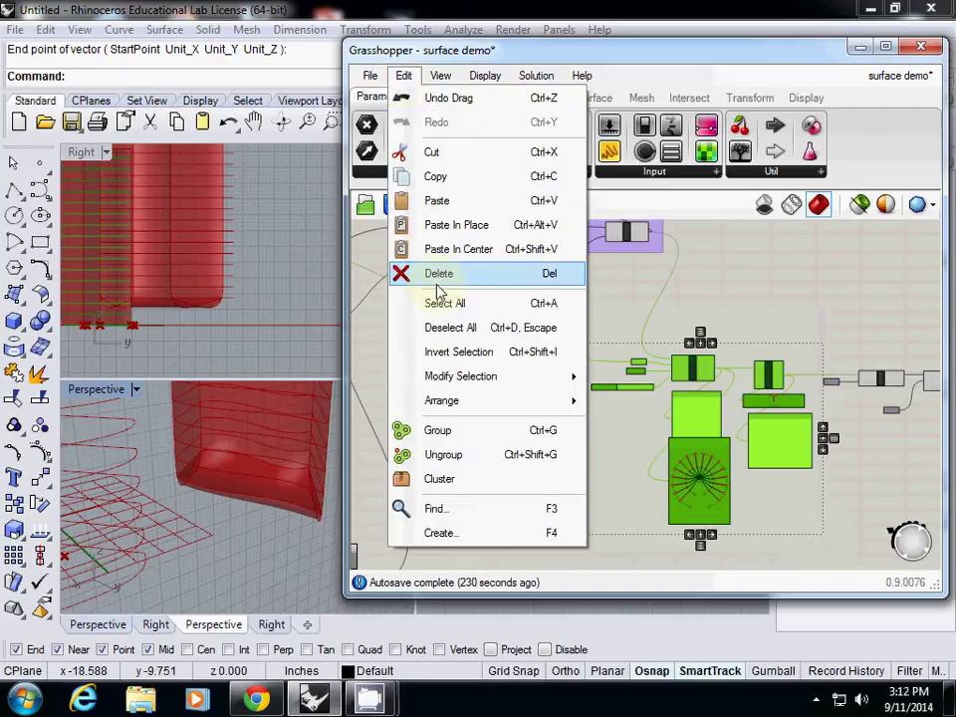
pyautogui.click(459, 431)
# Step: Reposition the Contour and Flatten Tree group between the Loft and Extrude group and the remaining downstream components
pyautogui.moveTo(551, 438); pyautogui.dragTo(461, 485, button='right')
pyautogui.moveTo(602, 475); pyautogui.dragTo(742, 316)
pyautogui.moveTo(669, 474); pyautogui.dragTo(480, 449, button='right')
pyautogui.click(807, 392)
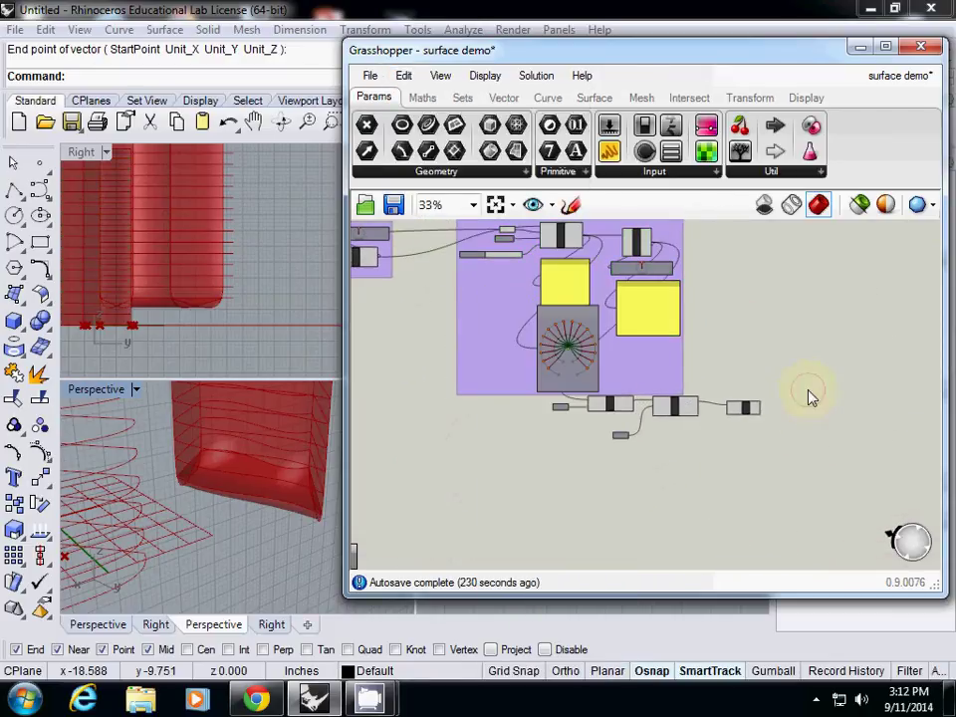
pyautogui.click(609, 294)
pyautogui.moveTo(609, 295); pyautogui.dragTo(452, 374)
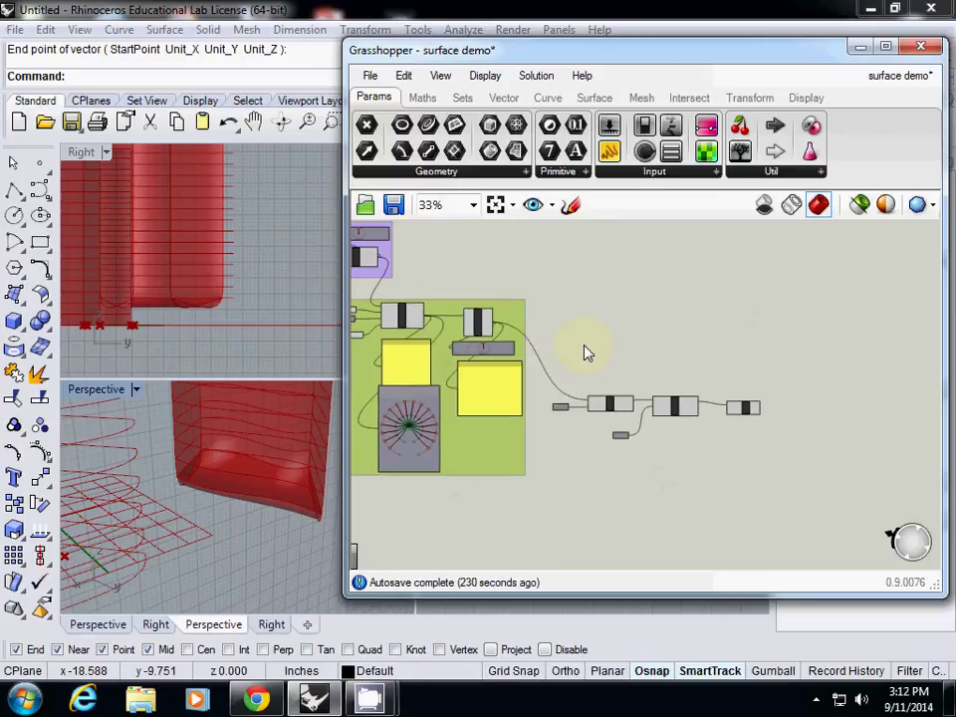
# Step: Group the remaining components at the end of the definition, including the Motion input
pyautogui.moveTo(546, 324); pyautogui.dragTo(771, 468)
pyautogui.click(403, 76)
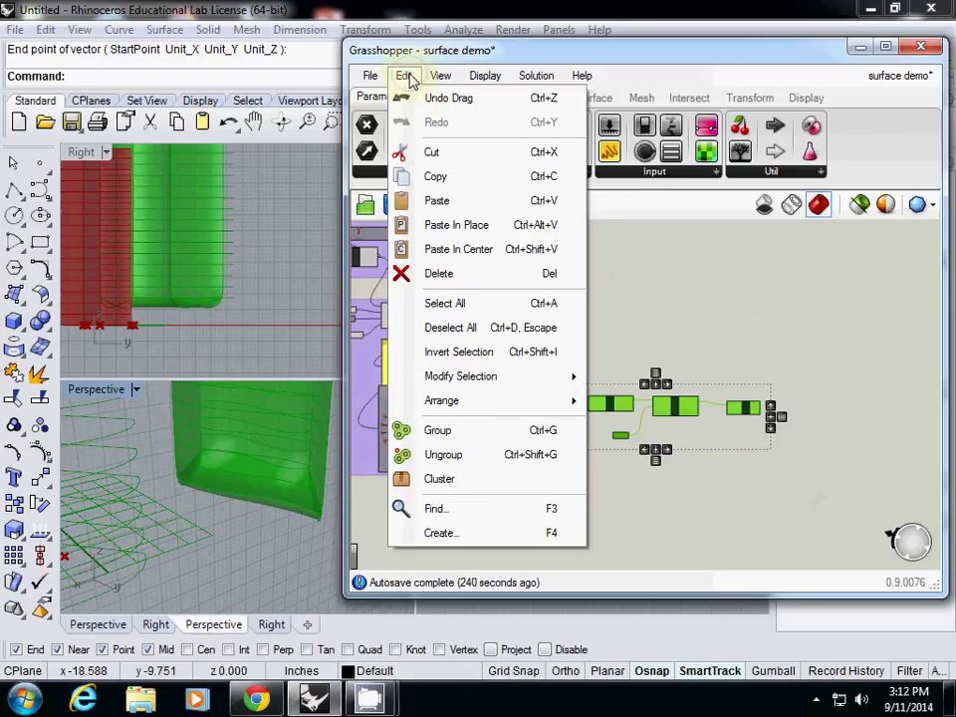
pyautogui.click(475, 429)
# Step: Arrange the last groups in a row, with the final group beside the Contour and Flatten Tree group
pyautogui.moveTo(605, 426); pyautogui.dragTo(738, 311)
pyautogui.moveTo(633, 414); pyautogui.dragTo(779, 466, button='right')
pyautogui.moveTo(482, 437); pyautogui.dragTo(605, 356)
pyautogui.moveTo(851, 367); pyautogui.dragTo(854, 308)
pyautogui.moveTo(597, 390); pyautogui.dragTo(742, 383, button='right')
pyautogui.scroll(-3, 742, 383)
pyautogui.moveTo(645, 408); pyautogui.dragTo(586, 433, button='right')
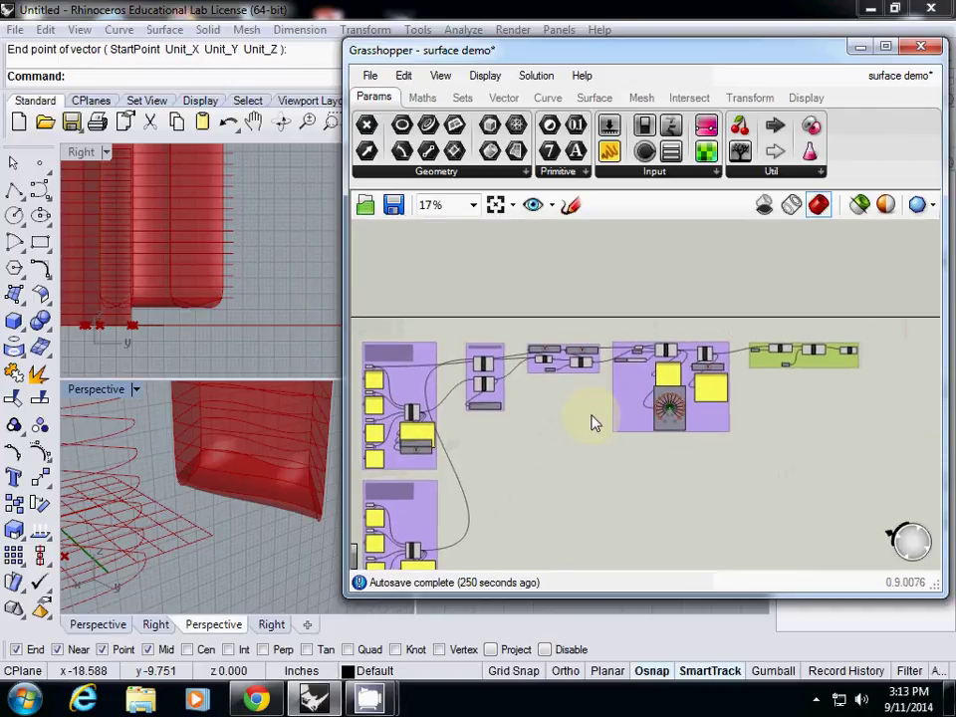
# Step: Lower the Loft and Extrude group and the "Create two curves" group, and move the final group farther right
pyautogui.moveTo(564, 363); pyautogui.dragTo(564, 392)
pyautogui.moveTo(650, 391); pyautogui.dragTo(614, 384)
pyautogui.moveTo(501, 394); pyautogui.dragTo(502, 429)
pyautogui.moveTo(783, 363); pyautogui.dragTo(857, 376)
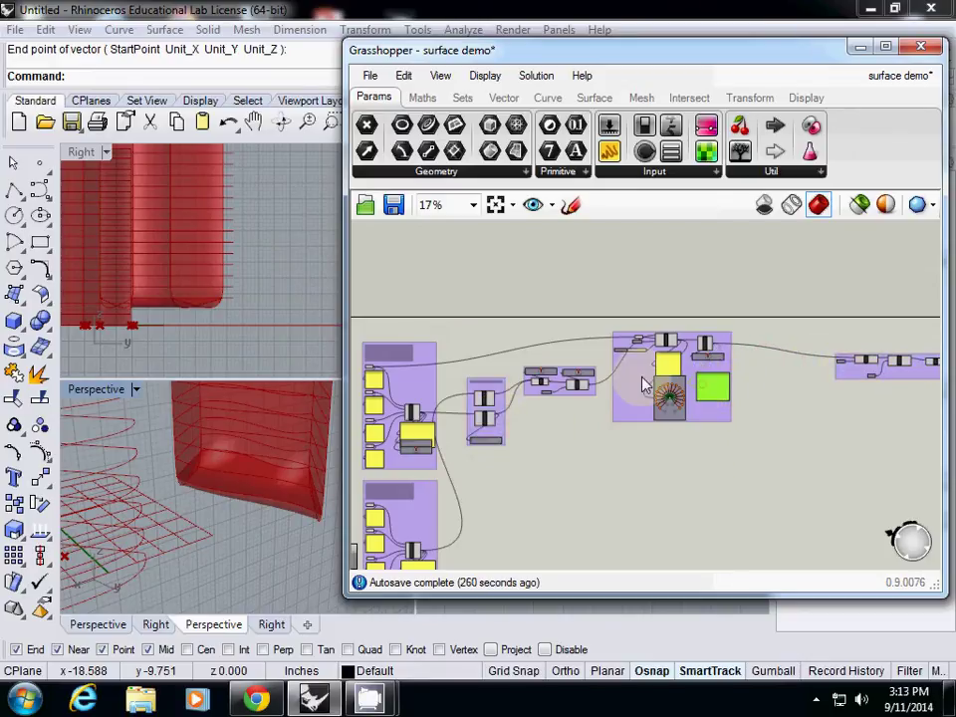
# Step: Shift the Contour, Loft and Extrude, and "Create two curves" groups to the right to space them out
pyautogui.moveTo(644, 384); pyautogui.dragTo(670, 390)
pyautogui.moveTo(564, 395); pyautogui.dragTo(582, 415)
pyautogui.moveTo(502, 389); pyautogui.dragTo(510, 386)
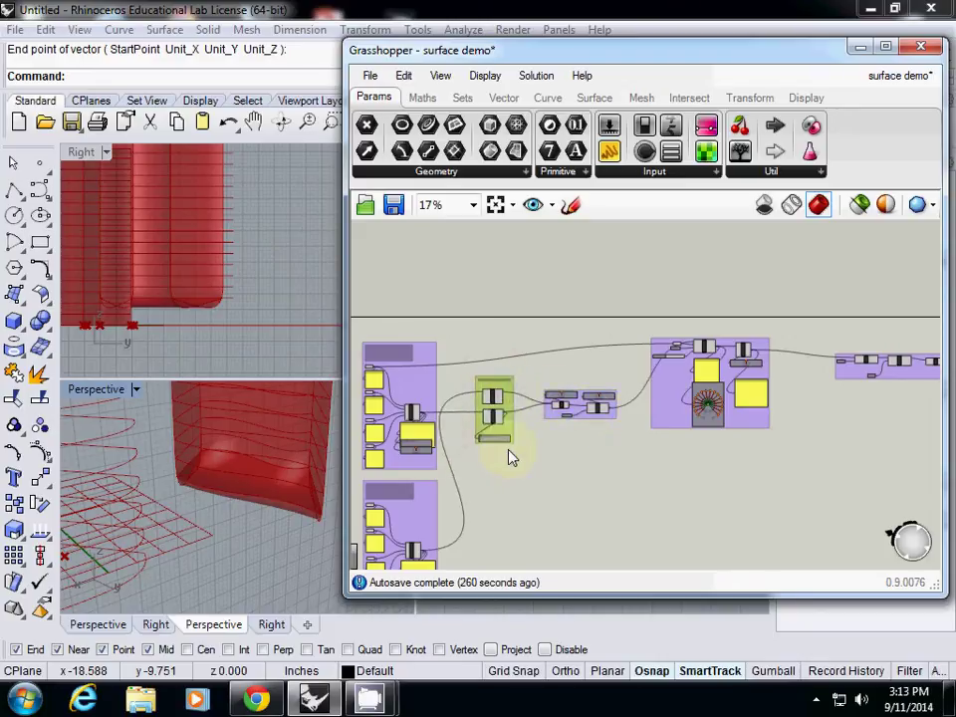
# Step: Add a Curve parameter between the "Create two curves" group and the Loft and Extrude group
pyautogui.scroll(-2, 511, 453)
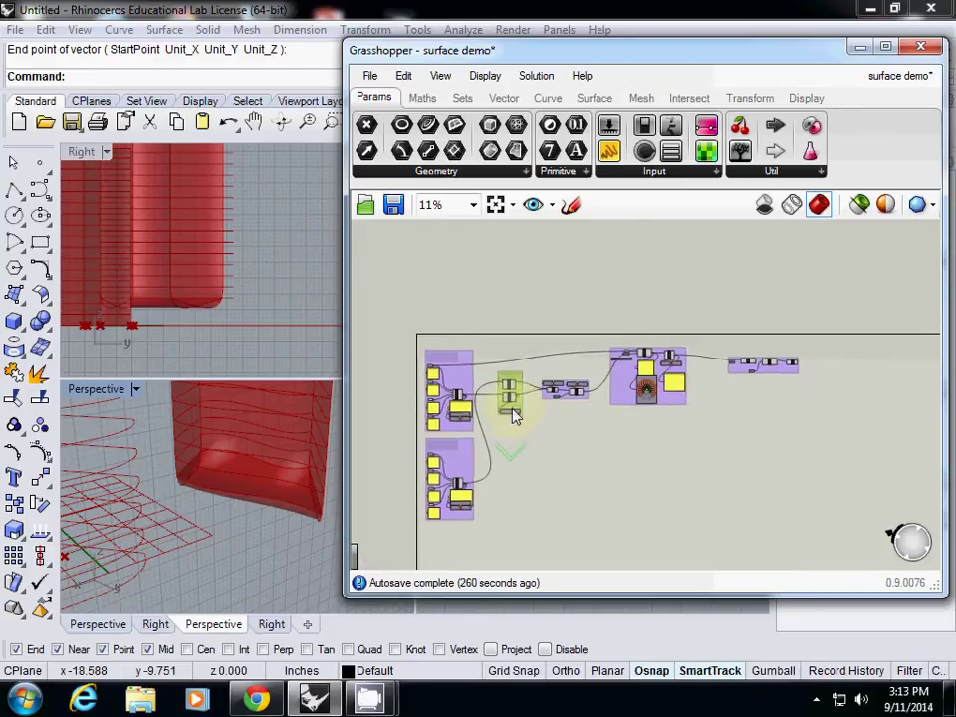
pyautogui.scroll(3, 578, 424)
pyautogui.scroll(5, 558, 408)
pyautogui.moveTo(504, 416); pyautogui.dragTo(674, 416, button='right')
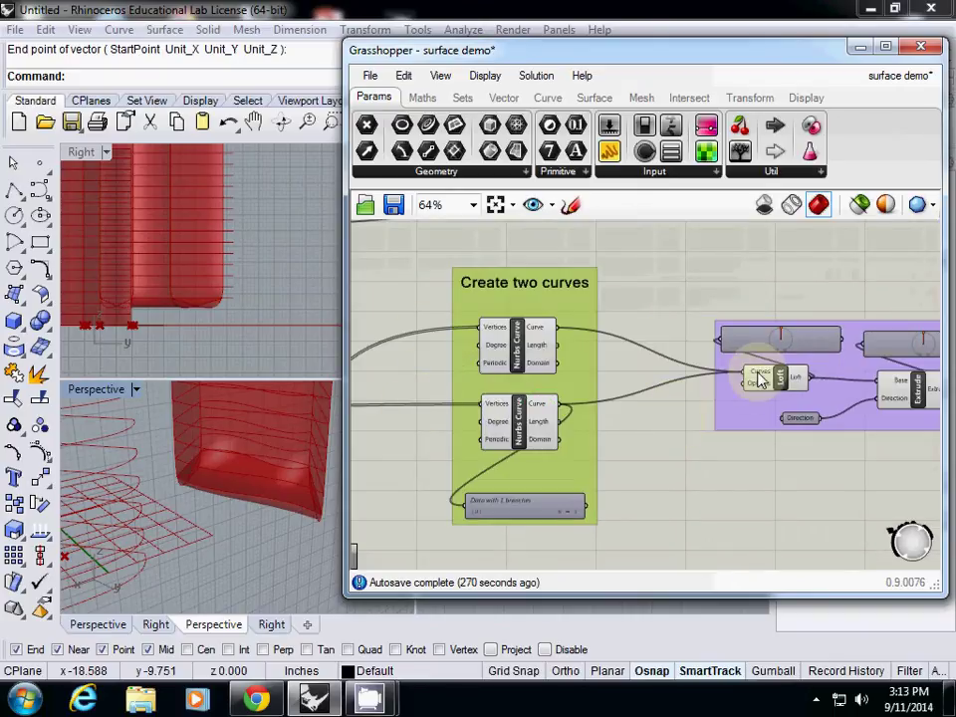
pyautogui.doubleClick(694, 497)
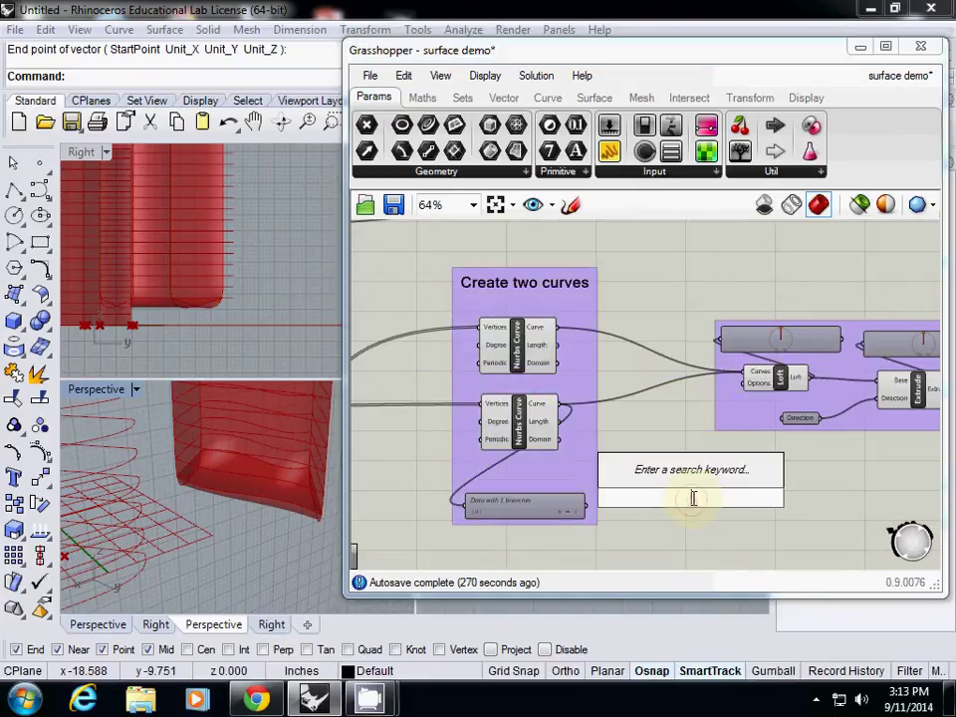
pyautogui.write('curve')
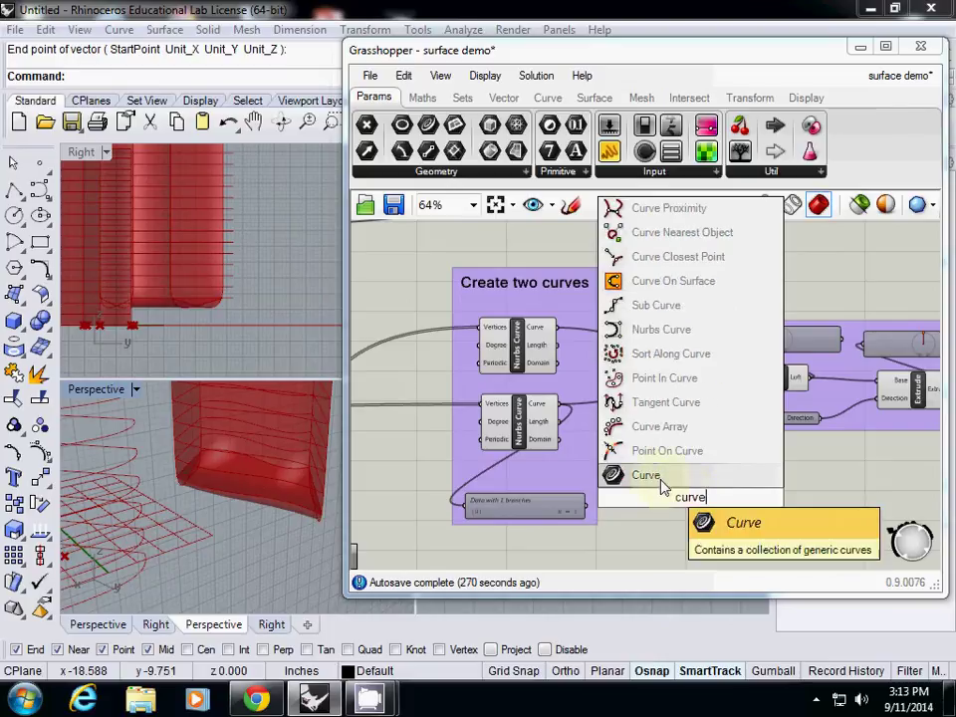
pyautogui.click(660, 476)
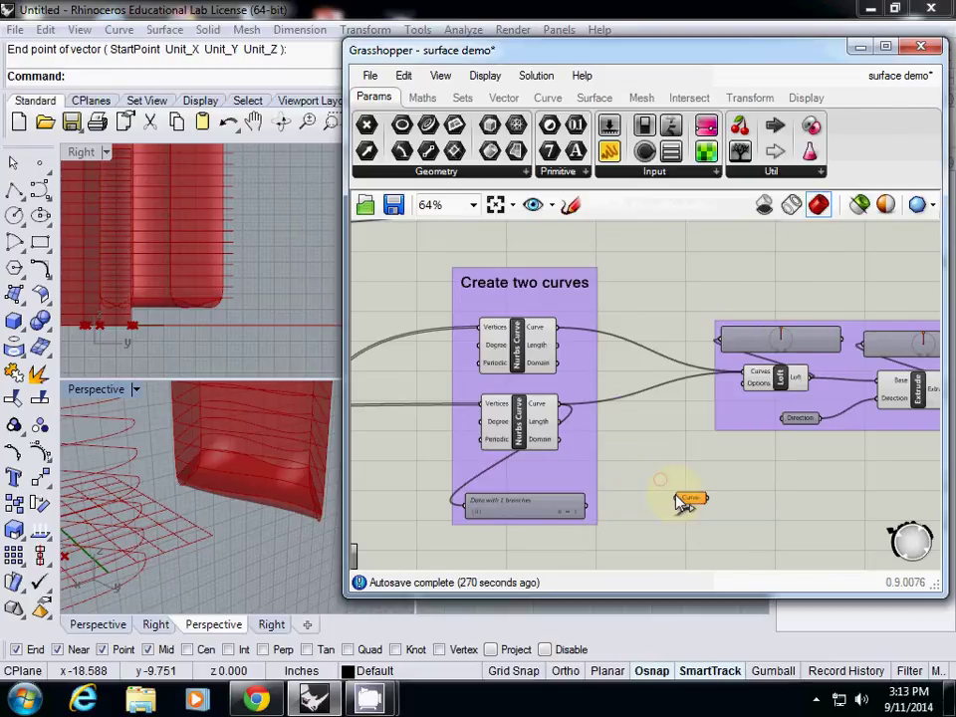
pyautogui.moveTo(687, 501); pyautogui.dragTo(662, 461)
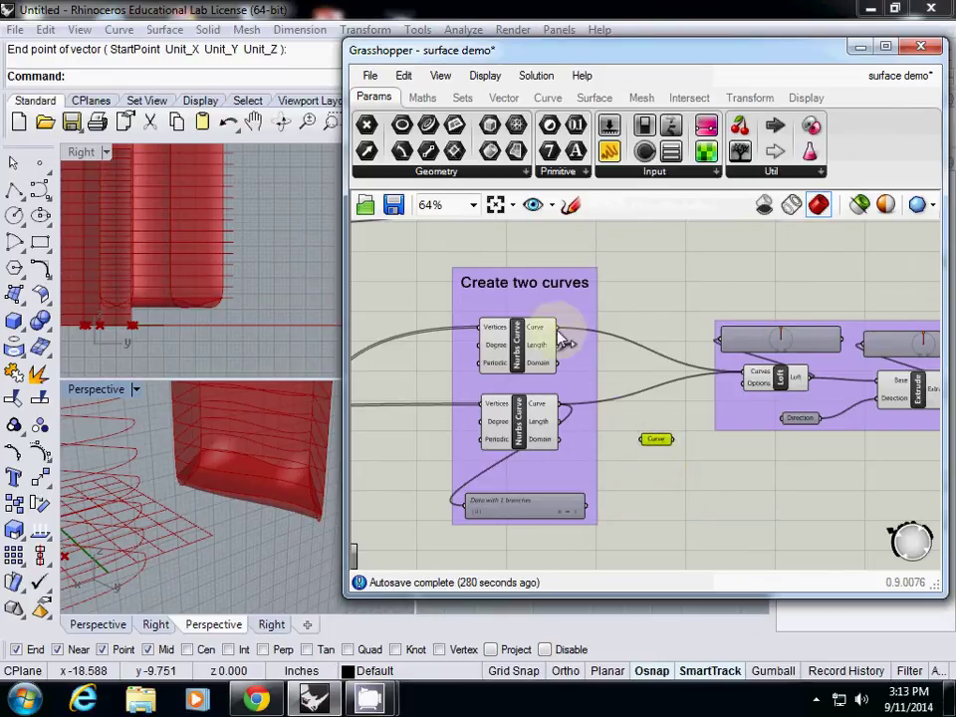
# Step: Wire both Nurbs Curve outputs into the Curve parameter and connect the parameter to Loft's Curves input
pyautogui.moveTo(562, 340); pyautogui.dragTo(751, 374)
pyautogui.moveTo(659, 439); pyautogui.dragTo(666, 418)
pyautogui.click(750, 388)
# Step: Disconnect all wires from Loft's Curves input, reconnect only the Curve parameter, and raise the parameter level with Loft
pyautogui.rightClick(757, 380)
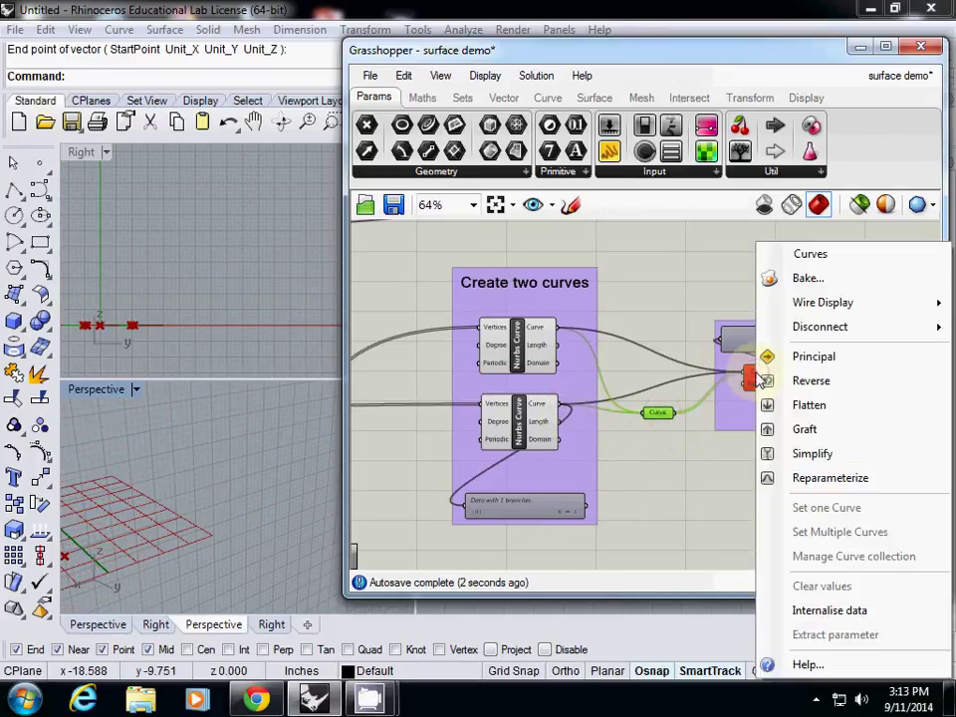
pyautogui.moveTo(832, 337)
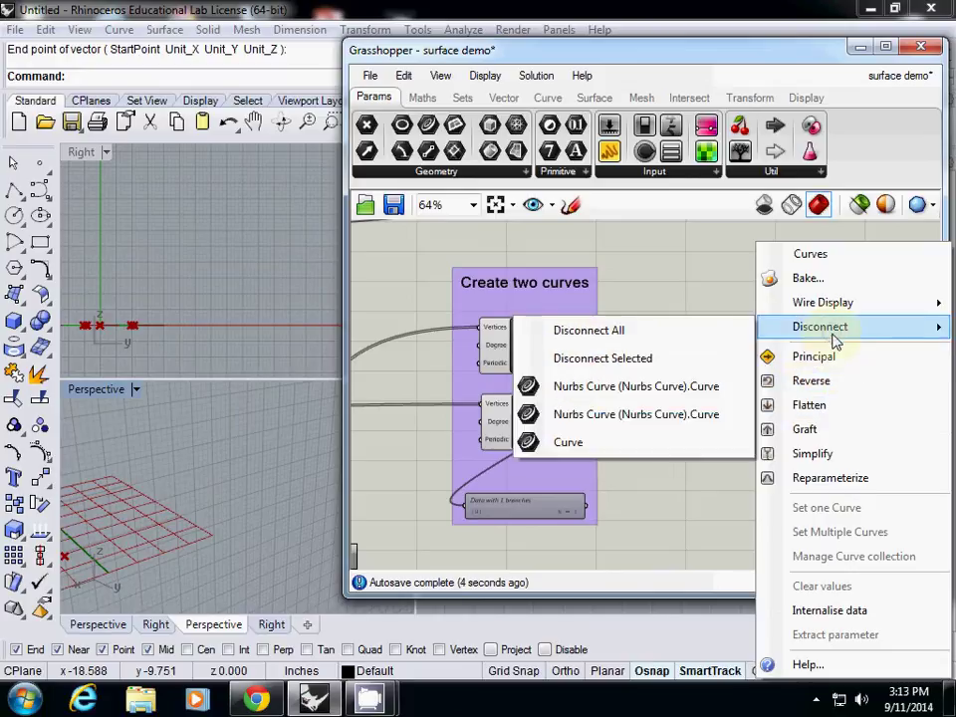
pyautogui.click(710, 330)
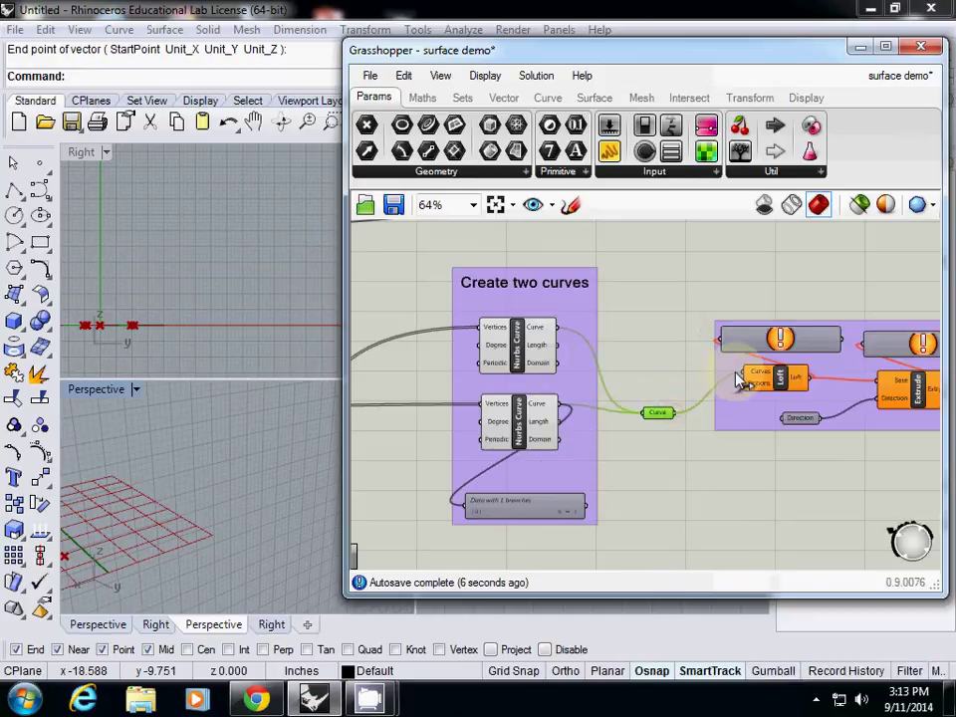
pyautogui.moveTo(736, 374); pyautogui.dragTo(739, 373)
pyautogui.moveTo(664, 413); pyautogui.dragTo(665, 380)
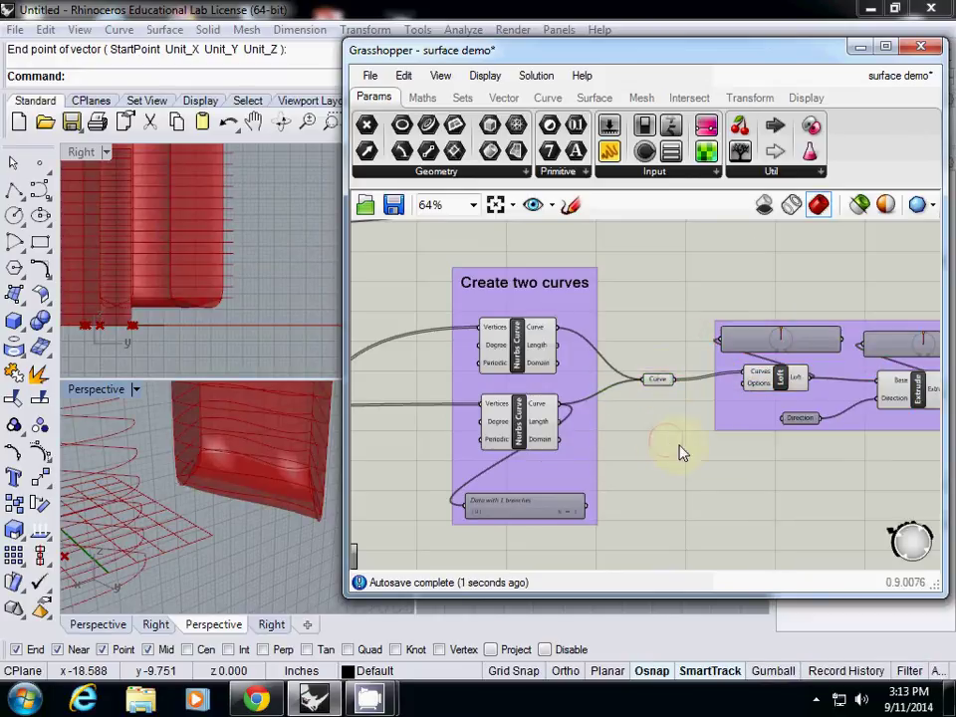
# Step: Add a Point parameter between the "Step1 collect points" group and the "Create two curves" group
pyautogui.scroll(-3, 685, 471)
pyautogui.moveTo(694, 506); pyautogui.dragTo(745, 478, button='right')
pyautogui.moveTo(642, 462); pyautogui.dragTo(655, 394, button='right')
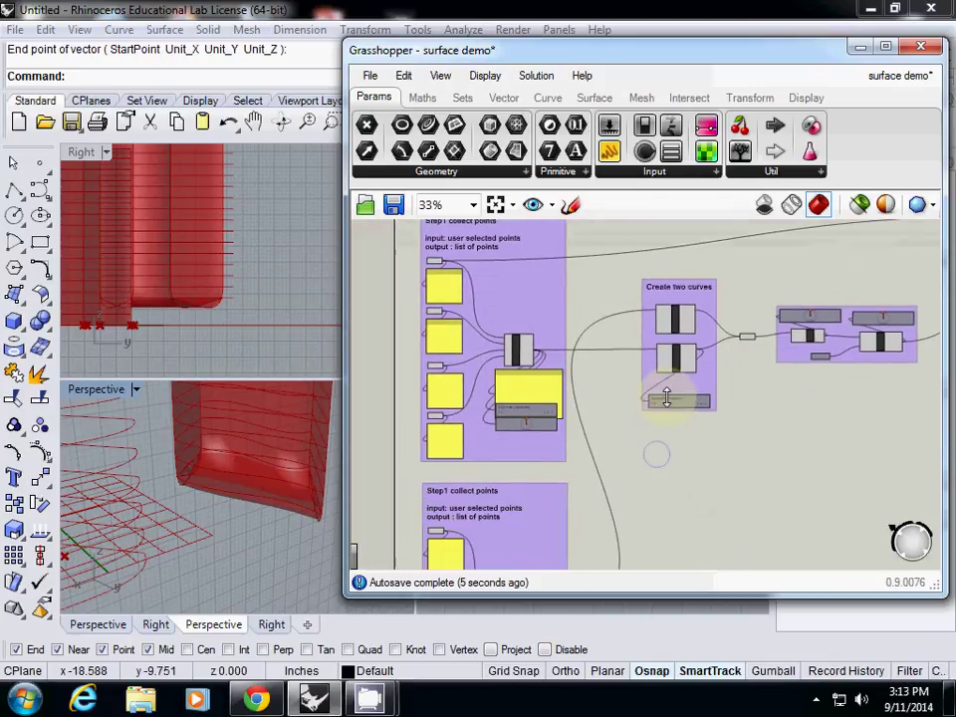
pyautogui.scroll(-2, 663, 442)
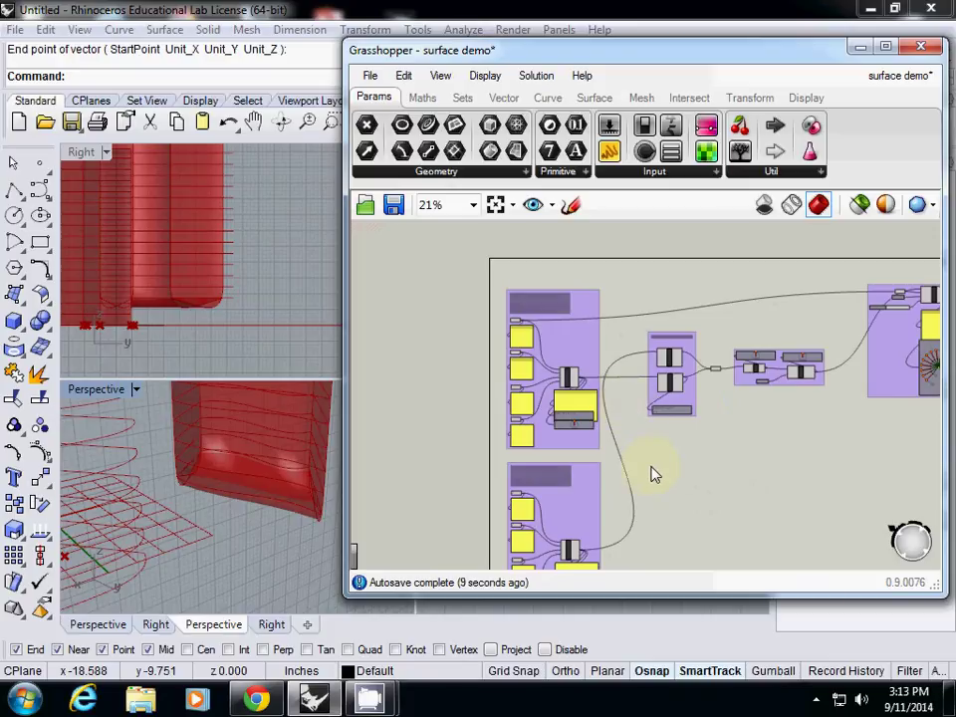
pyautogui.scroll(6, 620, 388)
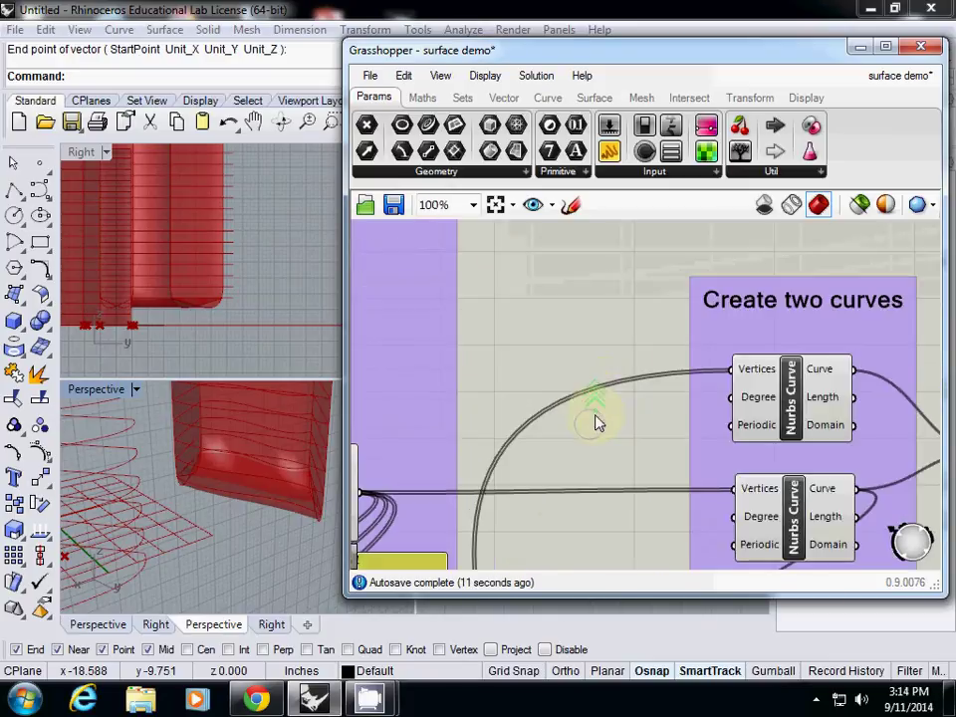
pyautogui.doubleClick(570, 318)
pyautogui.write('poi')
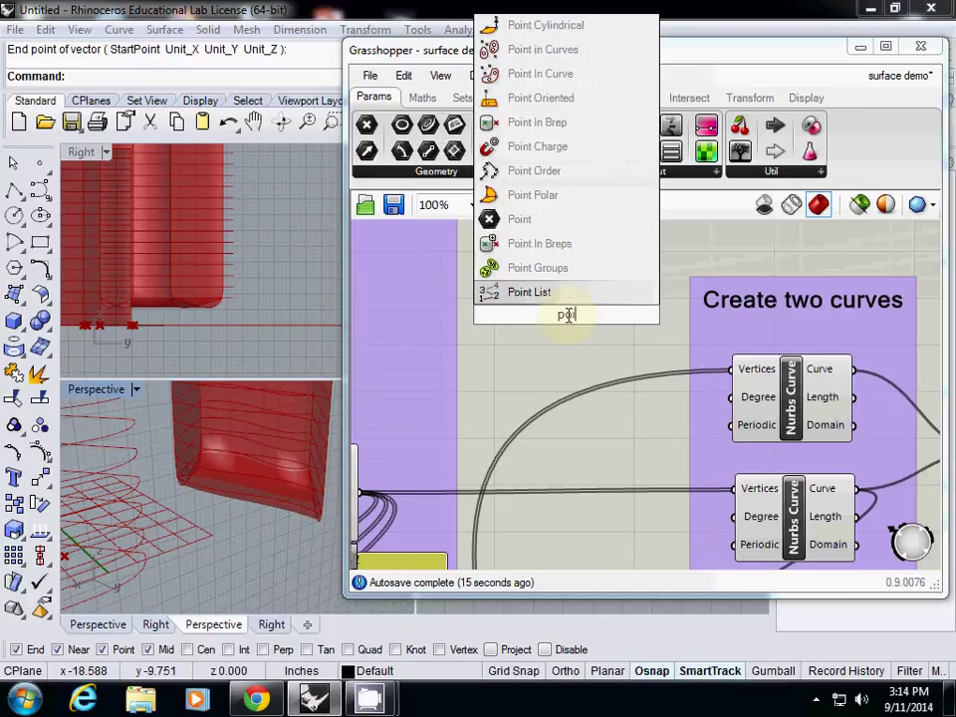
pyautogui.write('nts')
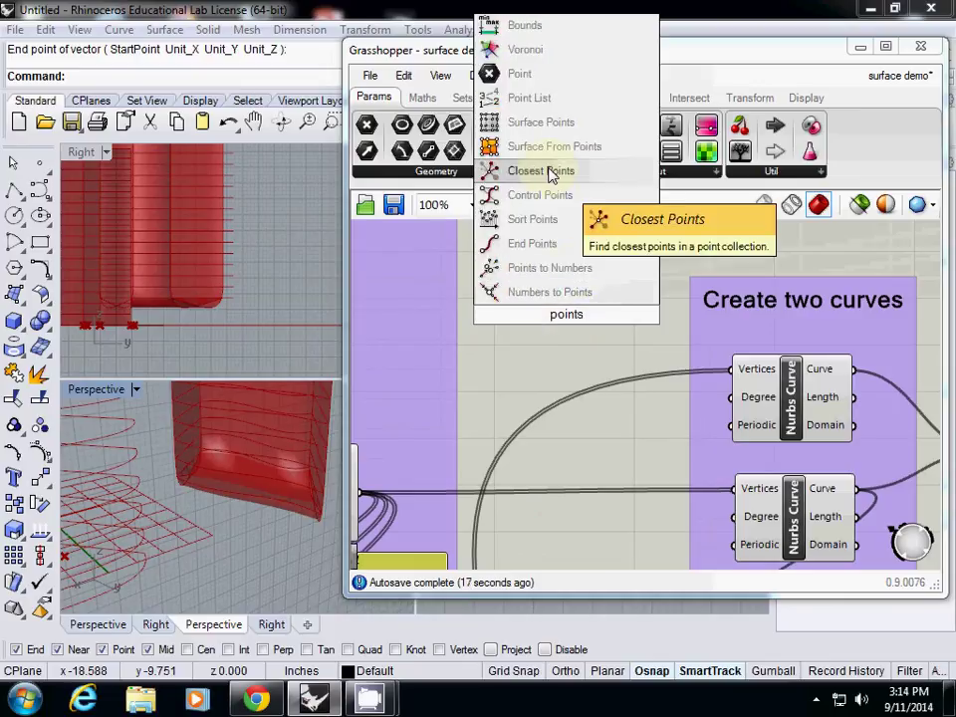
pyautogui.click(519, 73)
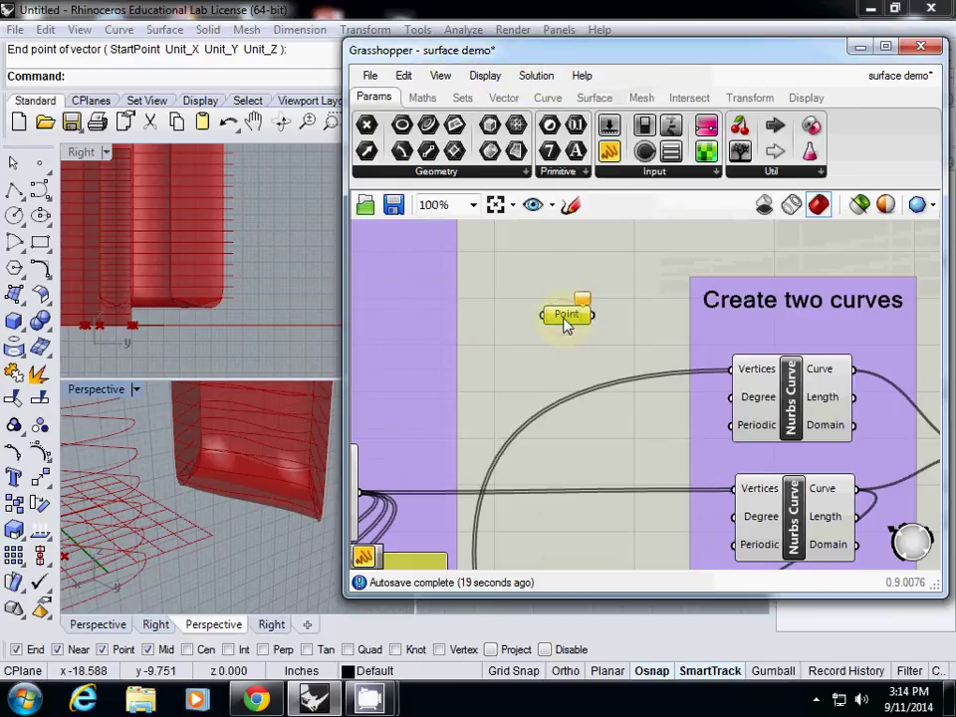
# Step: Route the upper Merge result through a Point parameter into the lower Nurbs Curve's Vertices input
pyautogui.keyDown('alt'); pyautogui.moveTo(560, 356); pyautogui.dragTo(581, 520); pyautogui.keyUp('alt')
pyautogui.moveTo(552, 485); pyautogui.dragTo(646, 416, button='right')
pyautogui.moveTo(490, 448); pyautogui.dragTo(828, 423)
pyautogui.moveTo(689, 450); pyautogui.dragTo(715, 422)
# Step: Wire the Merge result of the second "Step1 collect points" group into the other Point parameter and place it near the upper Nurbs Curve
pyautogui.scroll(-3, 667, 458)
pyautogui.moveTo(683, 482); pyautogui.dragTo(619, 384, button='right')
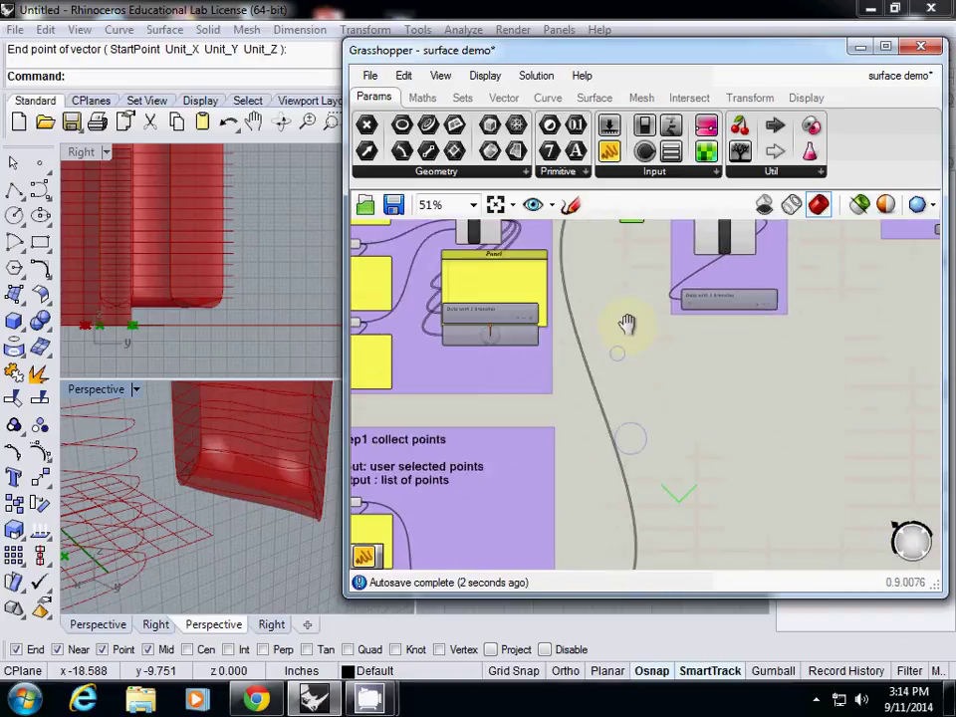
pyautogui.scroll(-3, 597, 437)
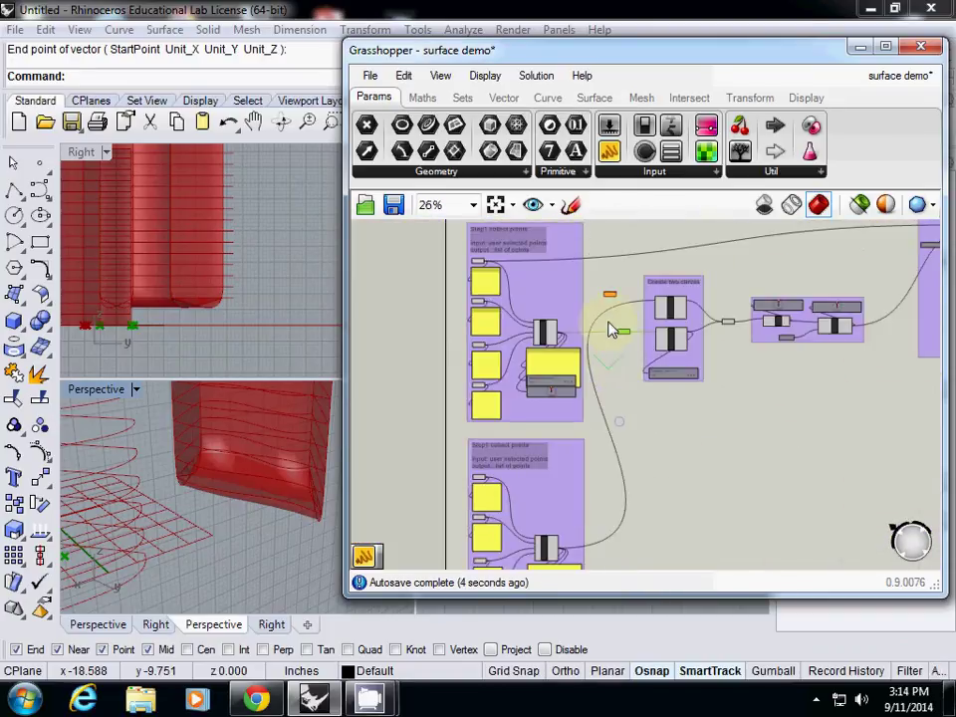
pyautogui.moveTo(611, 297); pyautogui.dragTo(663, 516)
pyautogui.scroll(4, 663, 516)
pyautogui.moveTo(513, 548); pyautogui.dragTo(701, 263)
pyautogui.scroll(-4, 739, 477)
pyautogui.scroll(-1, 702, 267)
pyautogui.scroll(6, 707, 269)
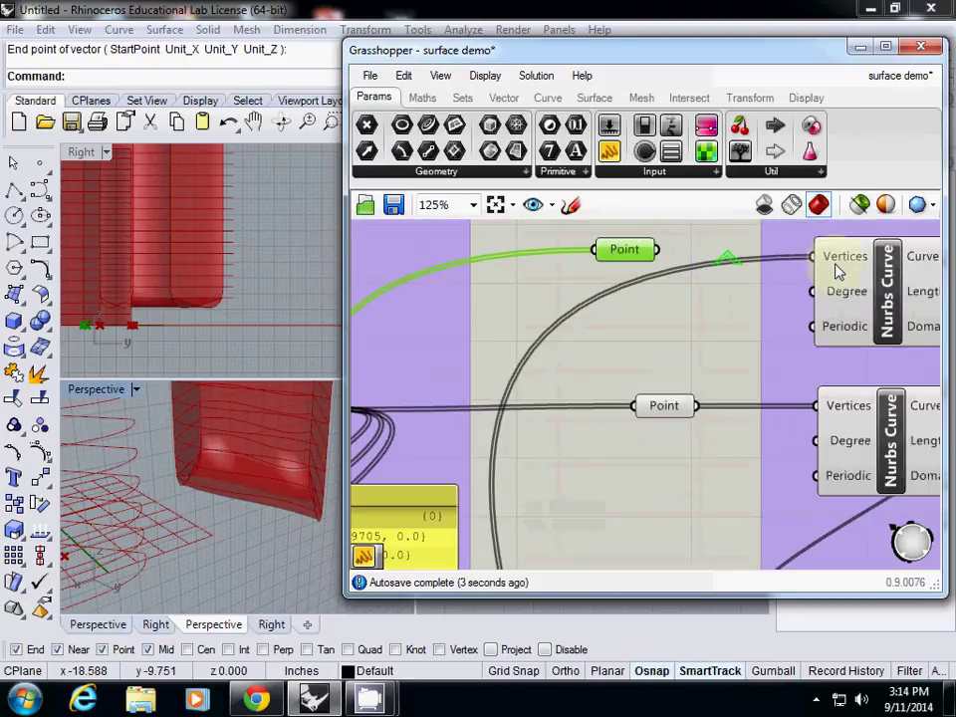
# Step: Disconnect the upper Nurbs Curve's Vertices input from Merge and feed it from the second Point parameter
pyautogui.rightClick(836, 267)
pyautogui.moveTo(835, 336)
pyautogui.click(672, 330)
# Step: Line up the two Point parameters one above the other between the points group and the "Create two curves" group
pyautogui.scroll(-3, 679, 332)
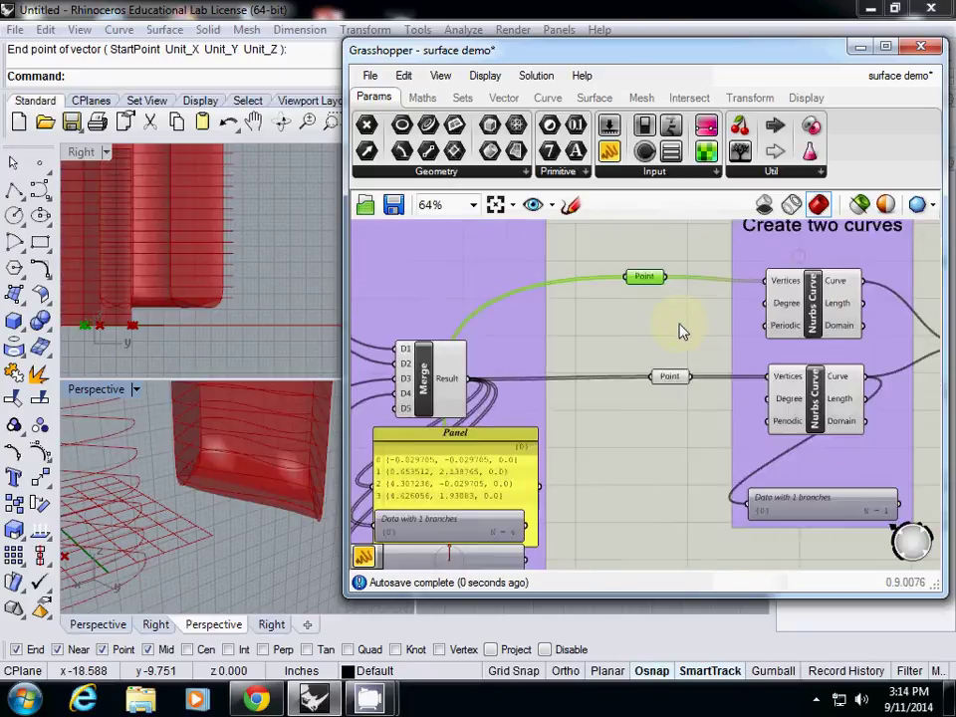
pyautogui.scroll(-2, 643, 333)
pyautogui.scroll(-1, 637, 324)
pyautogui.scroll(4, 643, 320)
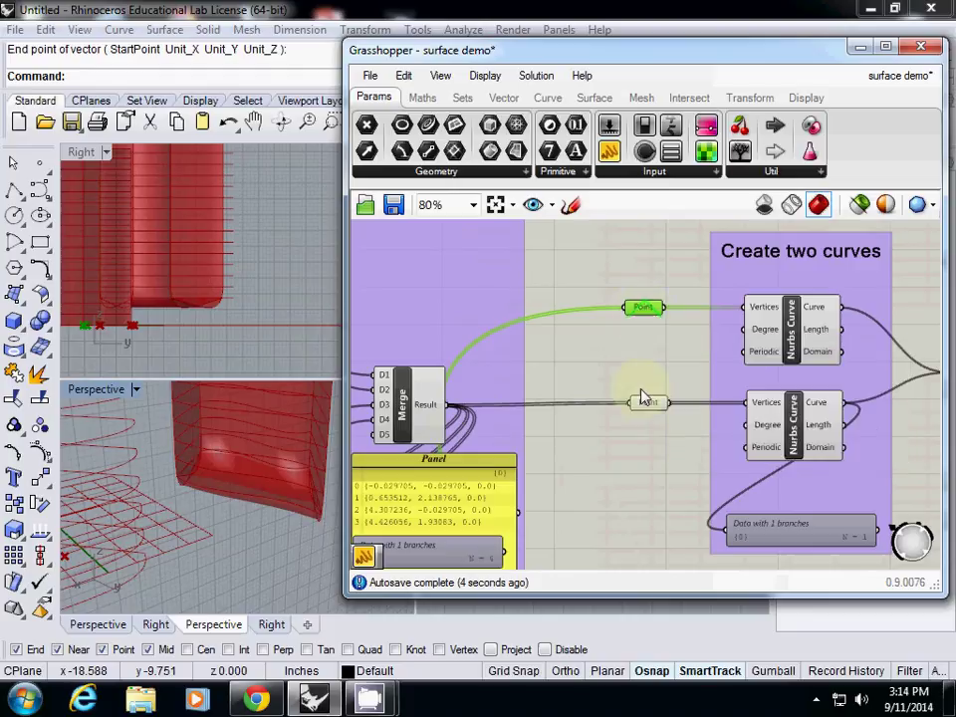
pyautogui.moveTo(648, 409); pyautogui.dragTo(626, 406)
pyautogui.moveTo(647, 312); pyautogui.dragTo(631, 314)
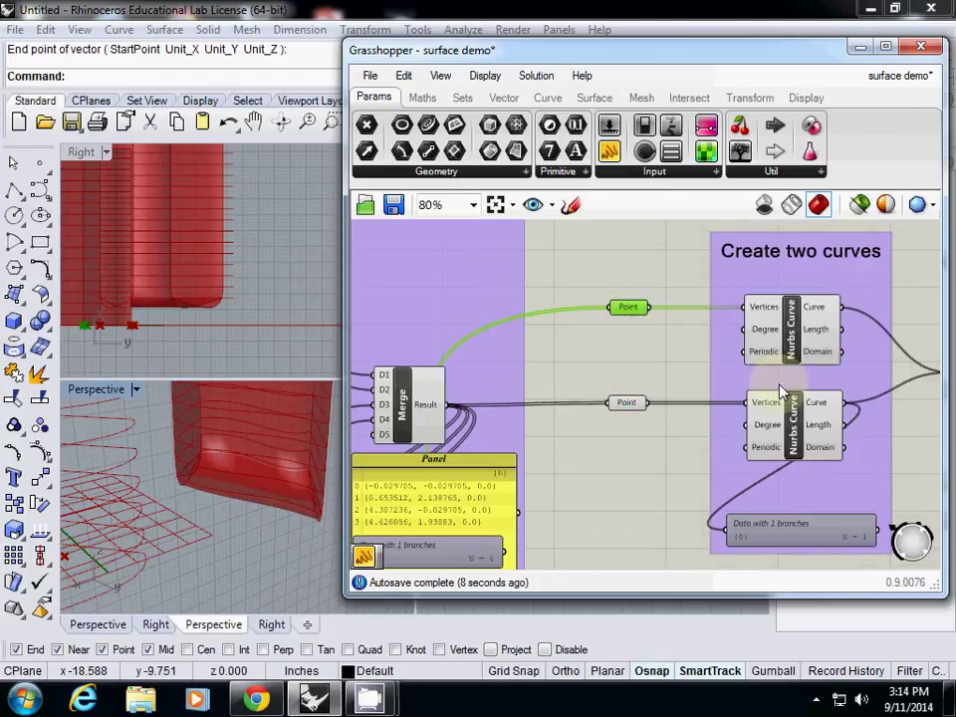
# Step: Shift the Point parameter in the Contour group farther away from the Contour component, above the Direction input
pyautogui.scroll(-2, 771, 404)
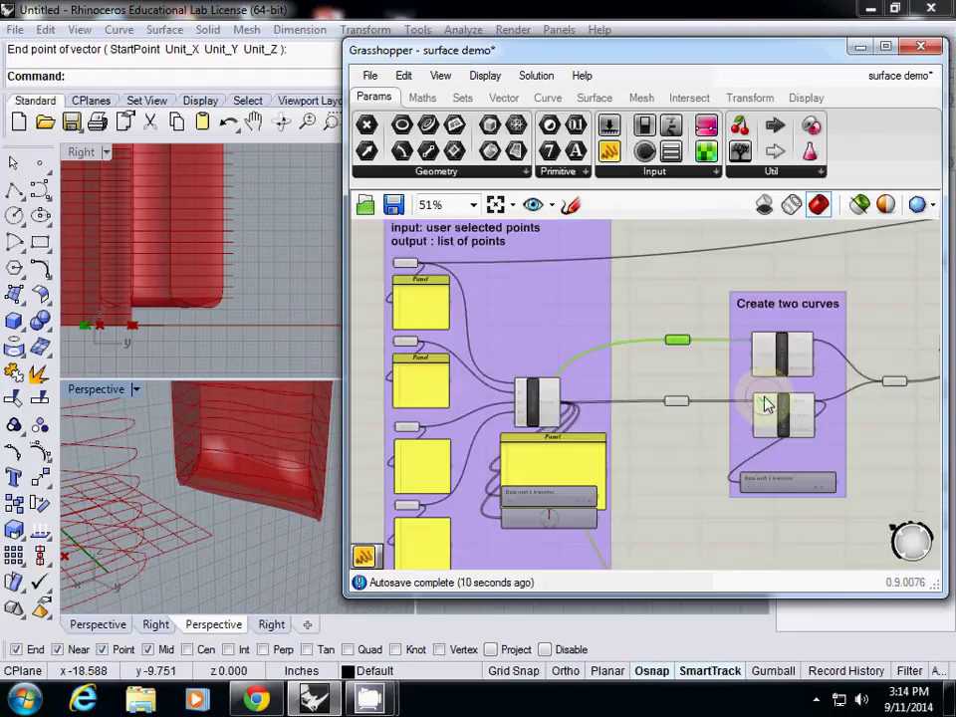
pyautogui.moveTo(764, 398); pyautogui.dragTo(570, 379, button='right')
pyautogui.moveTo(720, 430); pyautogui.dragTo(540, 448, button='right')
pyautogui.moveTo(690, 429); pyautogui.dragTo(538, 539, button='right')
pyautogui.moveTo(526, 446); pyautogui.dragTo(609, 414, button='right')
pyautogui.scroll(5, 525, 444)
pyautogui.scroll(-4, 612, 414)
pyautogui.moveTo(709, 295); pyautogui.dragTo(603, 420, button='right')
pyautogui.moveTo(675, 366); pyautogui.dragTo(618, 429, button='right')
pyautogui.scroll(2, 665, 371)
pyautogui.scroll(2, 668, 373)
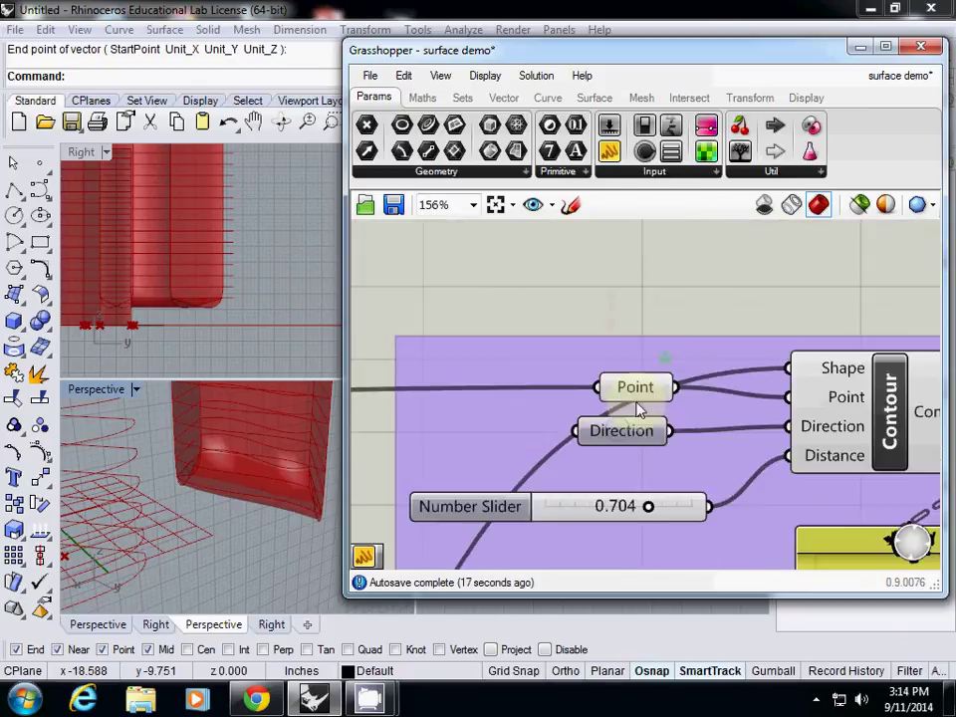
pyautogui.moveTo(637, 385); pyautogui.dragTo(583, 391)
# Step: Add a Surface parameter between the Extrude component and the Contour group
pyautogui.scroll(-4, 625, 420)
pyautogui.moveTo(630, 415); pyautogui.dragTo(777, 326, button='right')
pyautogui.moveTo(624, 422); pyautogui.dragTo(677, 316, button='right')
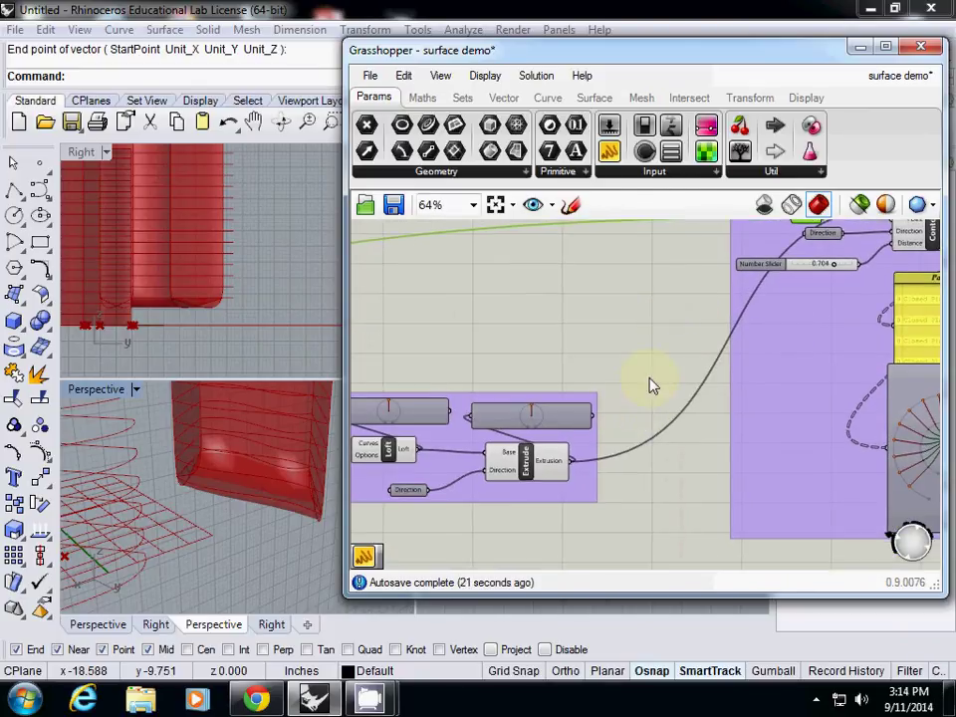
pyautogui.doubleClick(646, 387)
pyautogui.write('srf')
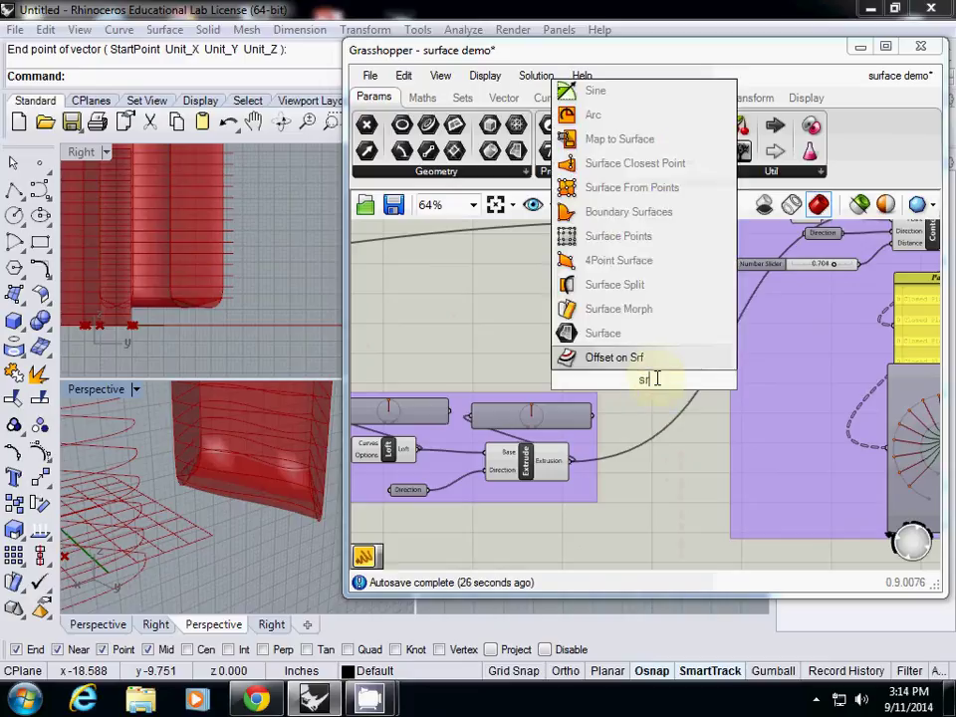
pyautogui.press('Return')
pyautogui.moveTo(654, 395); pyautogui.dragTo(670, 463)
# Step: Route the Extrude output through the Surface parameter into Contour's Shape input and place the parameter just outside the Contour group
pyautogui.moveTo(573, 460); pyautogui.dragTo(648, 474)
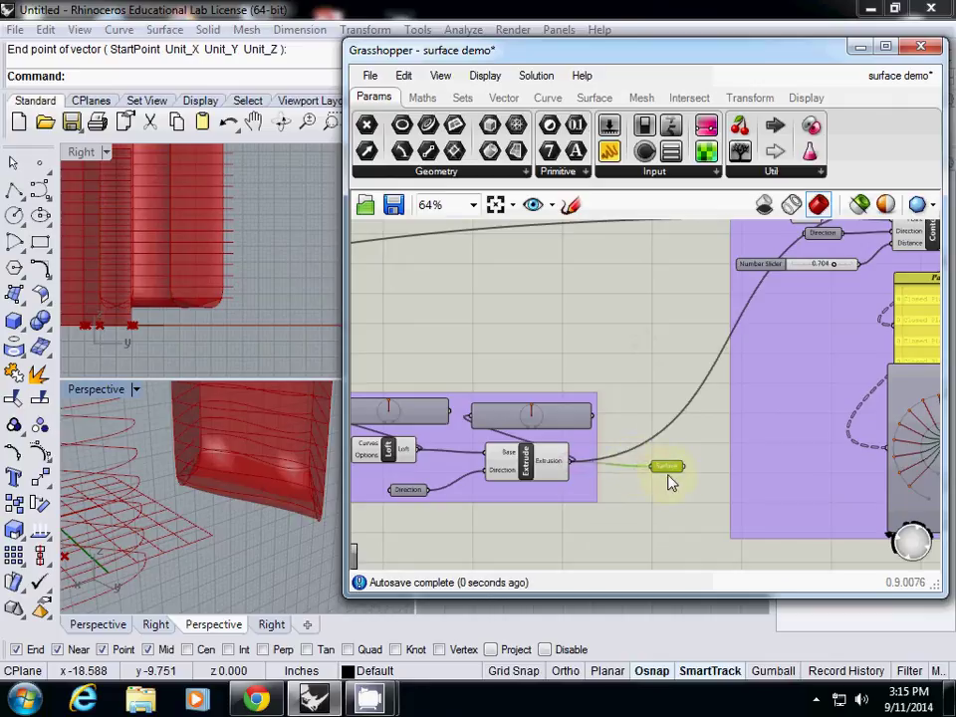
pyautogui.moveTo(711, 454); pyautogui.dragTo(643, 513, button='right')
pyautogui.click(618, 543)
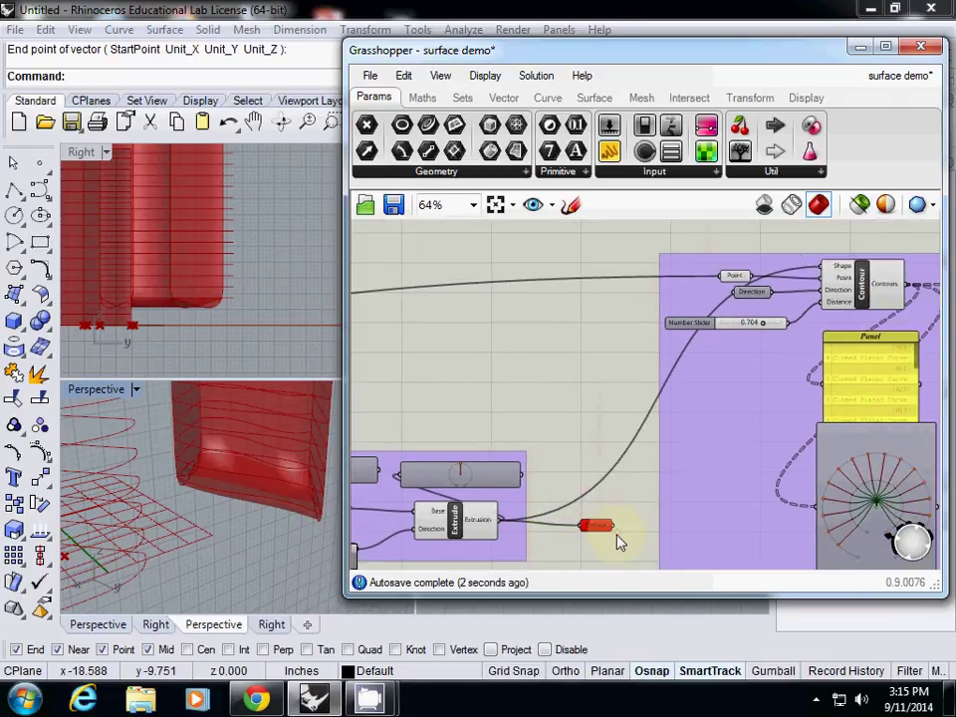
pyautogui.moveTo(611, 525); pyautogui.dragTo(822, 275)
pyautogui.moveTo(613, 525); pyautogui.dragTo(623, 257)
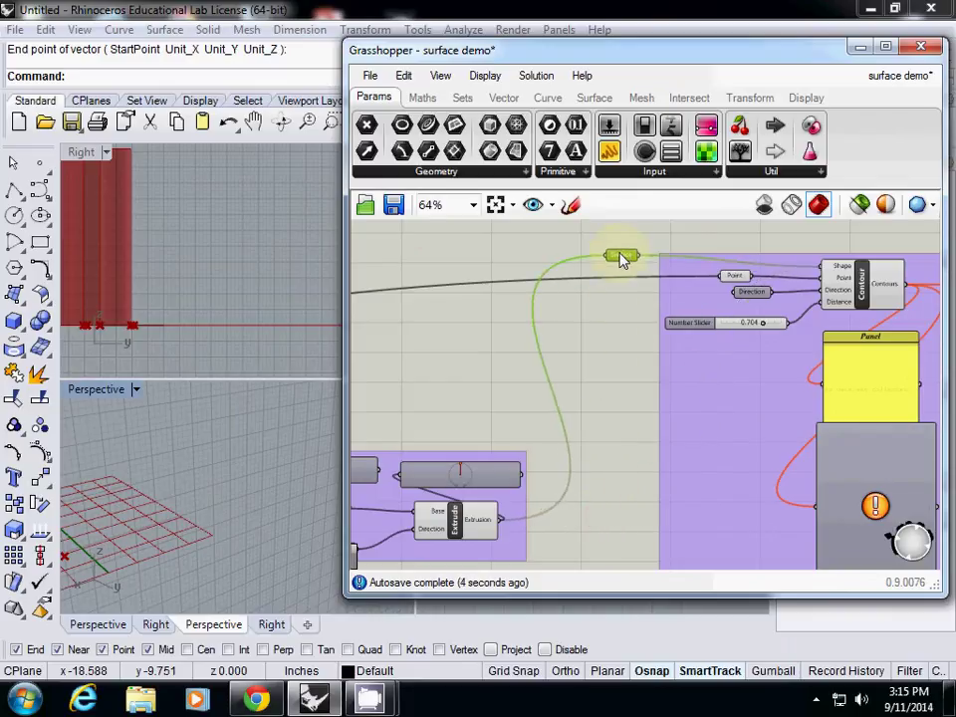
# Step: Ungroup the Contour group and align its Point parameter directly beneath the Surface parameter
pyautogui.moveTo(732, 279); pyautogui.dragTo(619, 287)
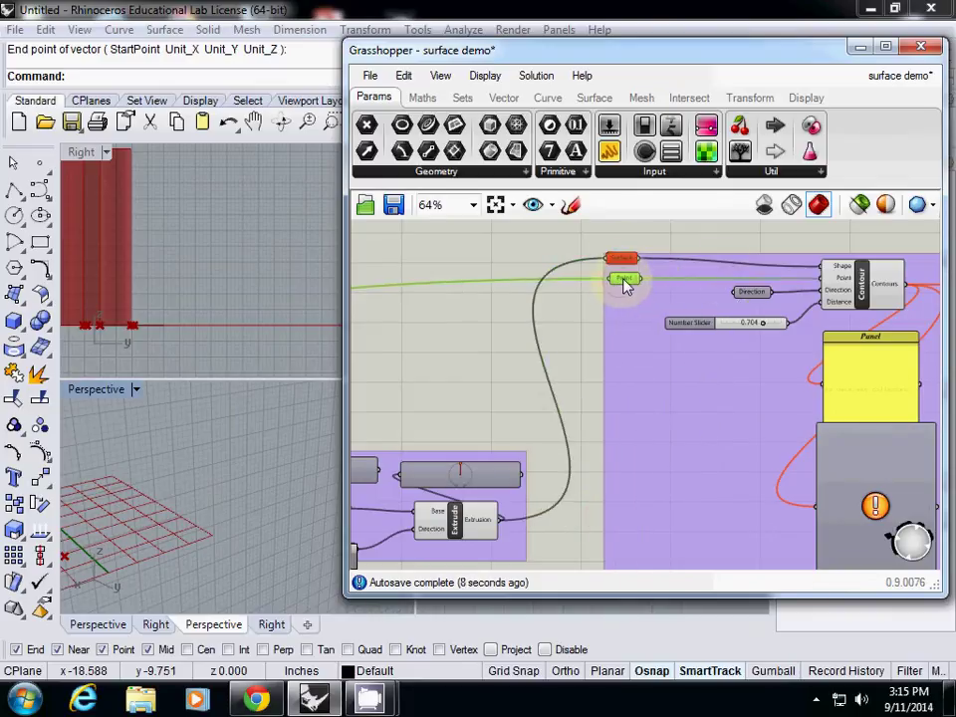
pyautogui.click(644, 409)
pyautogui.rightClick(643, 407)
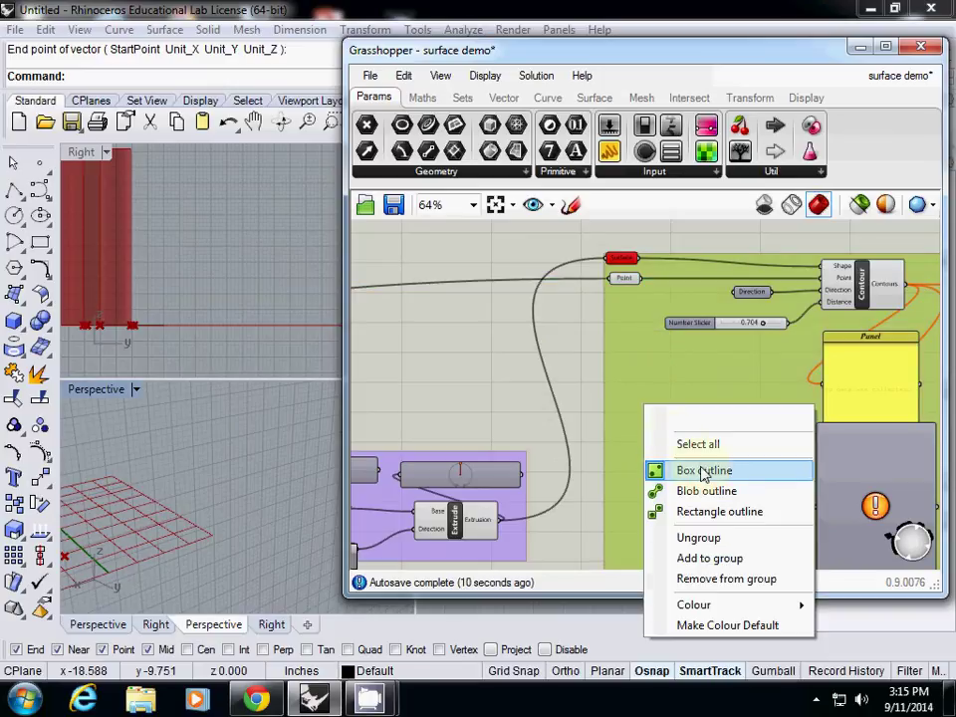
pyautogui.click(747, 537)
pyautogui.click(632, 286)
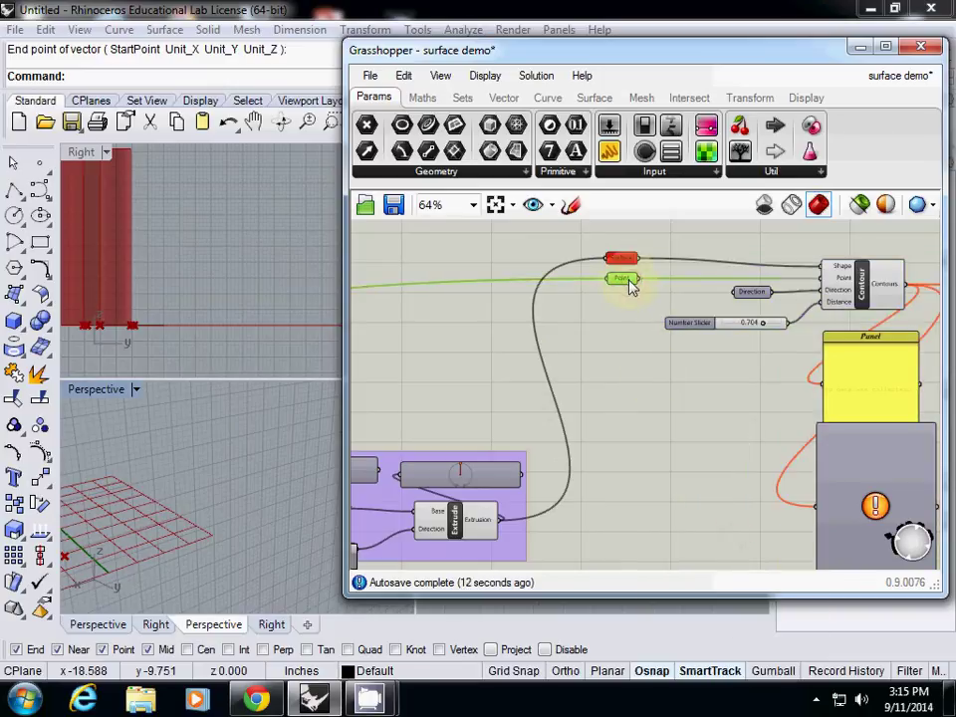
# Step: Group the Contour components again, from the Direction input to the last panel, leaving the Surface and Point parameters outside
pyautogui.scroll(-3, 647, 378)
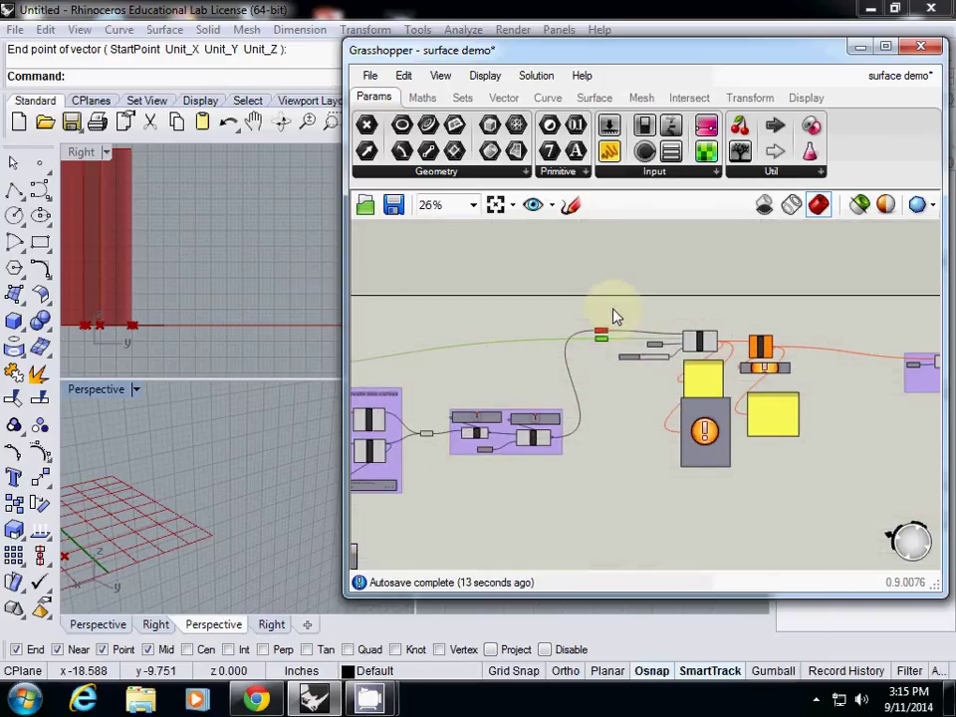
pyautogui.moveTo(612, 308); pyautogui.dragTo(800, 460)
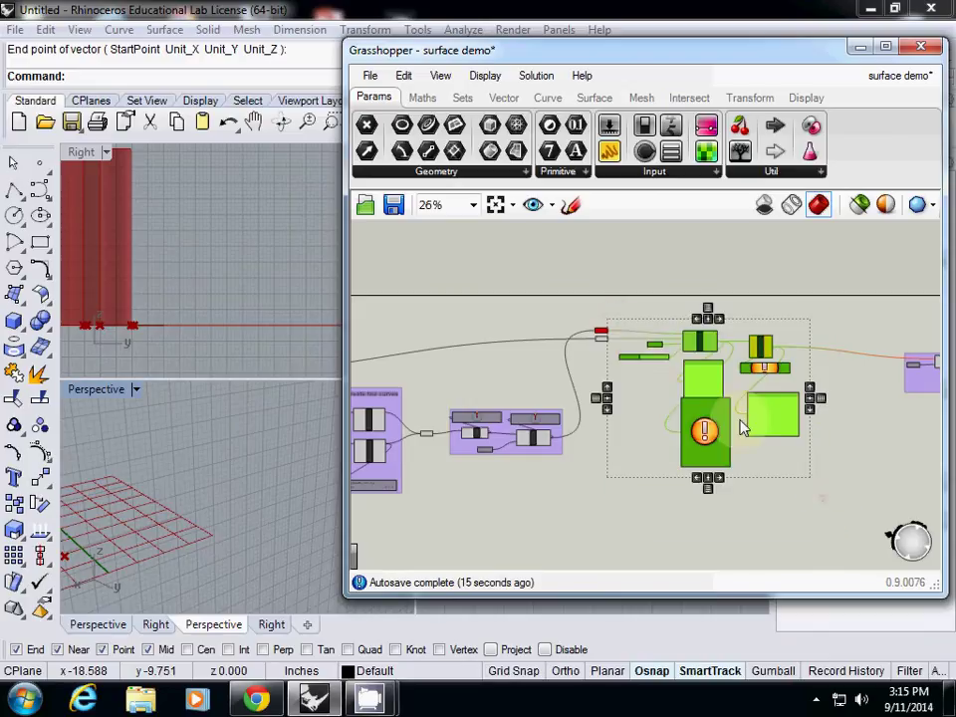
pyautogui.click(404, 75)
pyautogui.click(461, 431)
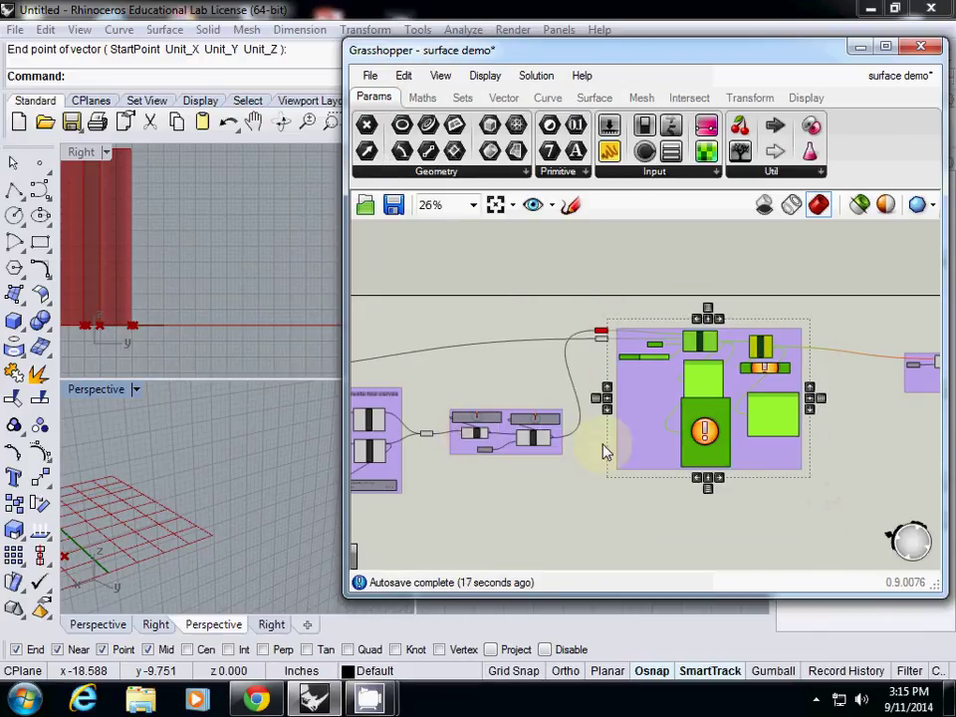
# Step: Inspect the red Surface parameter beside the Contour group and the Extrude output that feeds it
pyautogui.click(636, 507)
pyautogui.moveTo(570, 505); pyautogui.dragTo(668, 526, button='right')
pyautogui.scroll(5, 734, 389)
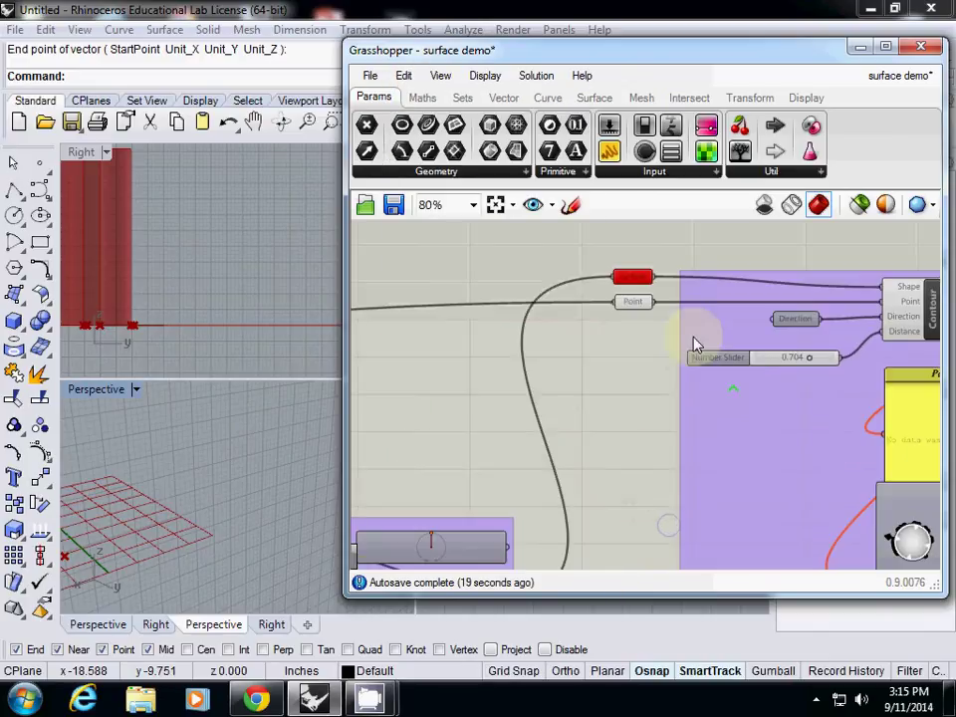
pyautogui.click(632, 277)
pyautogui.moveTo(603, 421); pyautogui.dragTo(587, 332, button='right')
pyautogui.moveTo(570, 422); pyautogui.dragTo(606, 348, button='right')
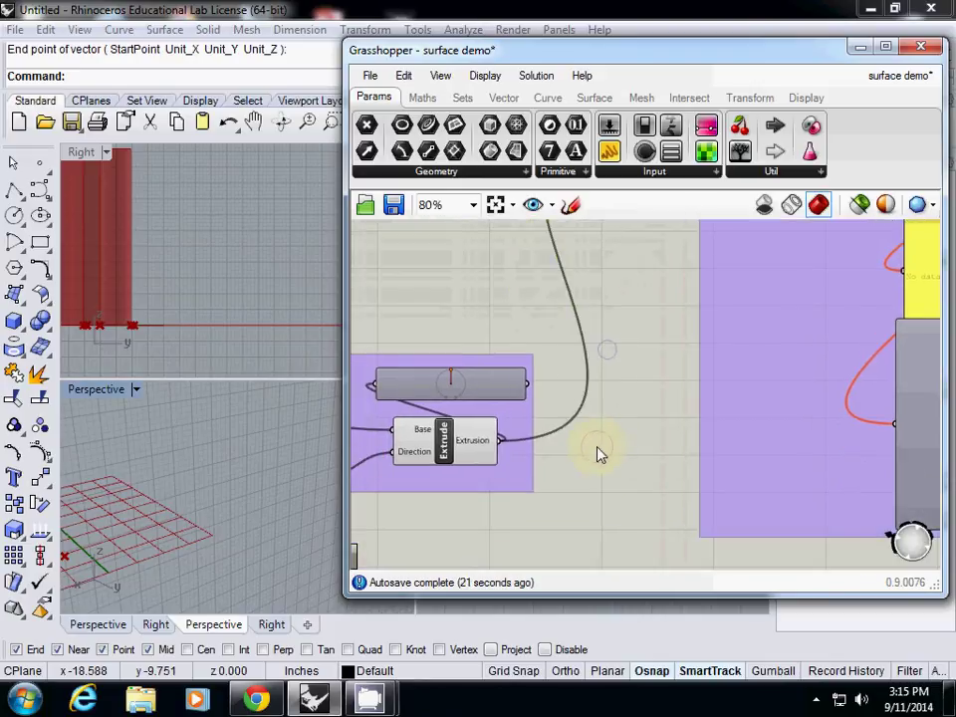
pyautogui.click(487, 384)
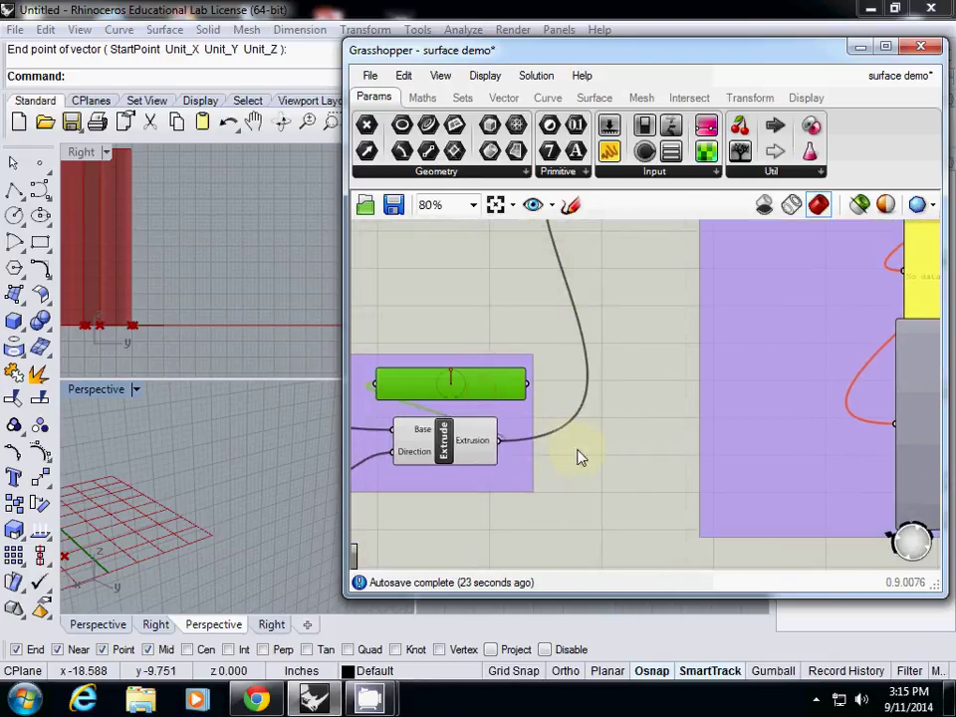
pyautogui.scroll(-3, 587, 457)
pyautogui.moveTo(619, 394); pyautogui.dragTo(581, 451, button='right')
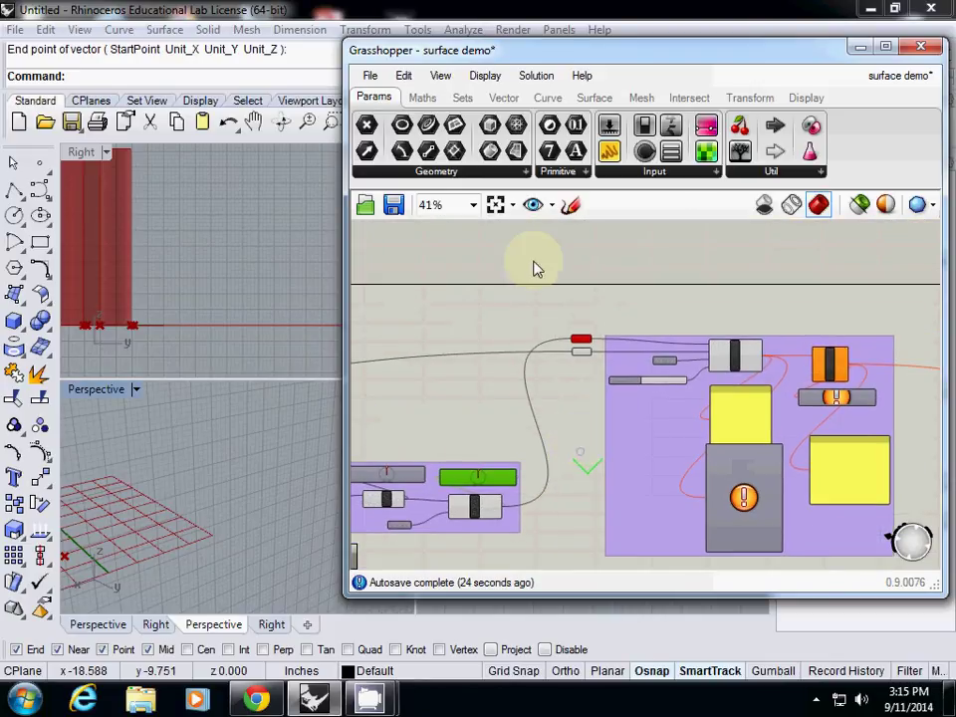
# Step: Add a Brep parameter after the Extrude group and route the Extrusion output through it into Contour's Shape input
pyautogui.click(526, 174)
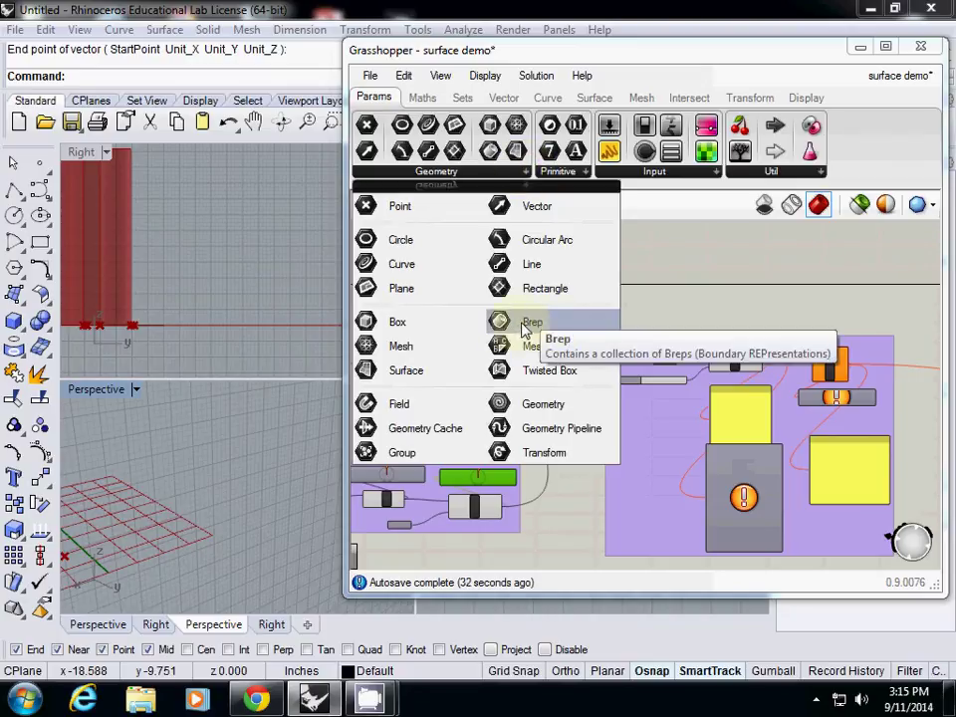
pyautogui.moveTo(524, 328); pyautogui.dragTo(564, 493)
pyautogui.moveTo(502, 506); pyautogui.dragTo(717, 351)
# Step: Delete the Surface parameter and put the Brep parameter in its place directly above the Point parameter
pyautogui.click(581, 342)
pyautogui.click(555, 391)
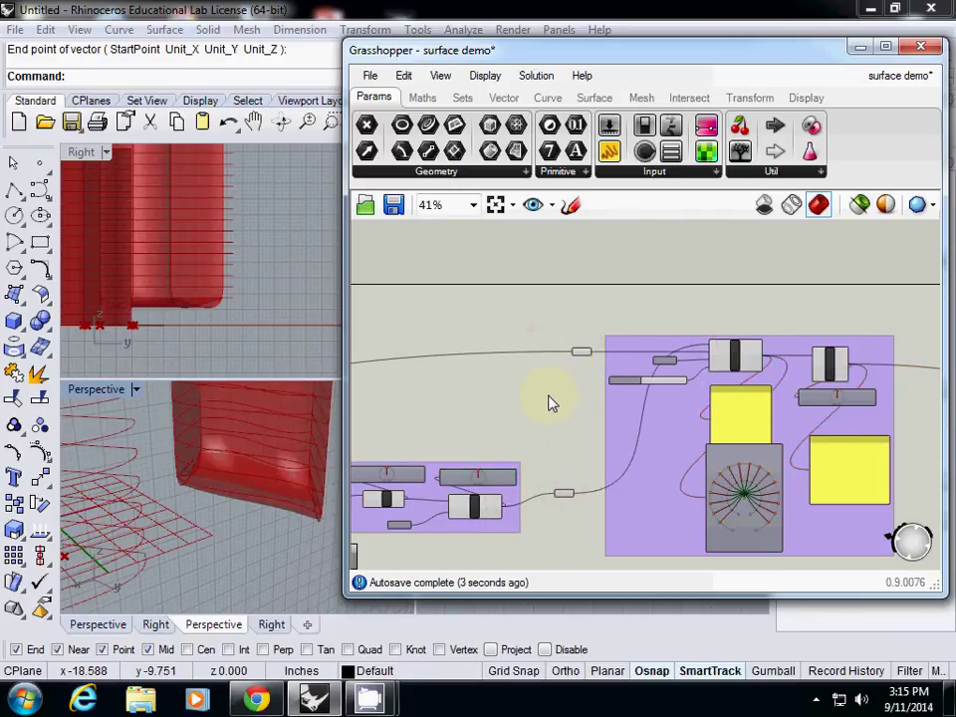
pyautogui.moveTo(564, 498); pyautogui.dragTo(582, 347)
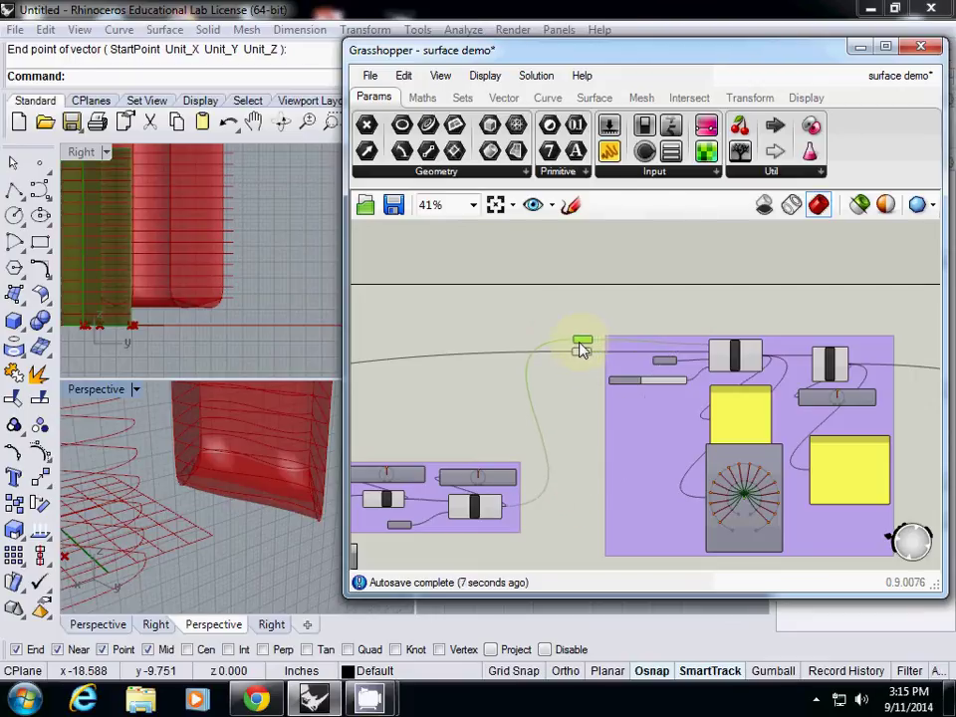
# Step: Switch to Chrome, search for "word time", open the World Clock page to check the time, and return to Grasshopper
pyautogui.moveTo(583, 346)
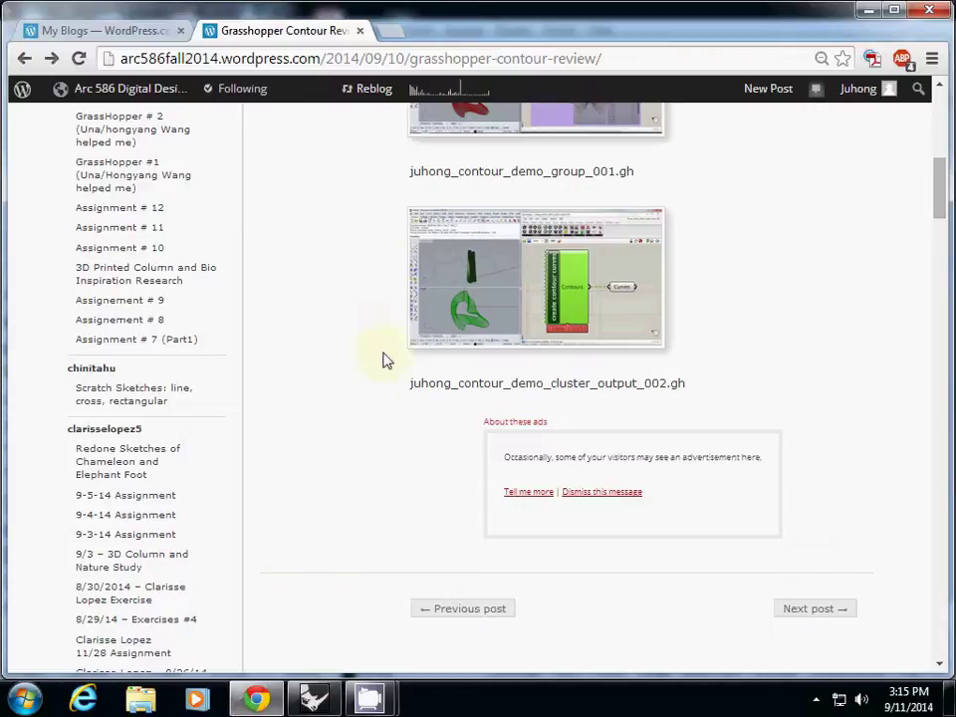
pyautogui.click(100, 30)
pyautogui.click(394, 30)
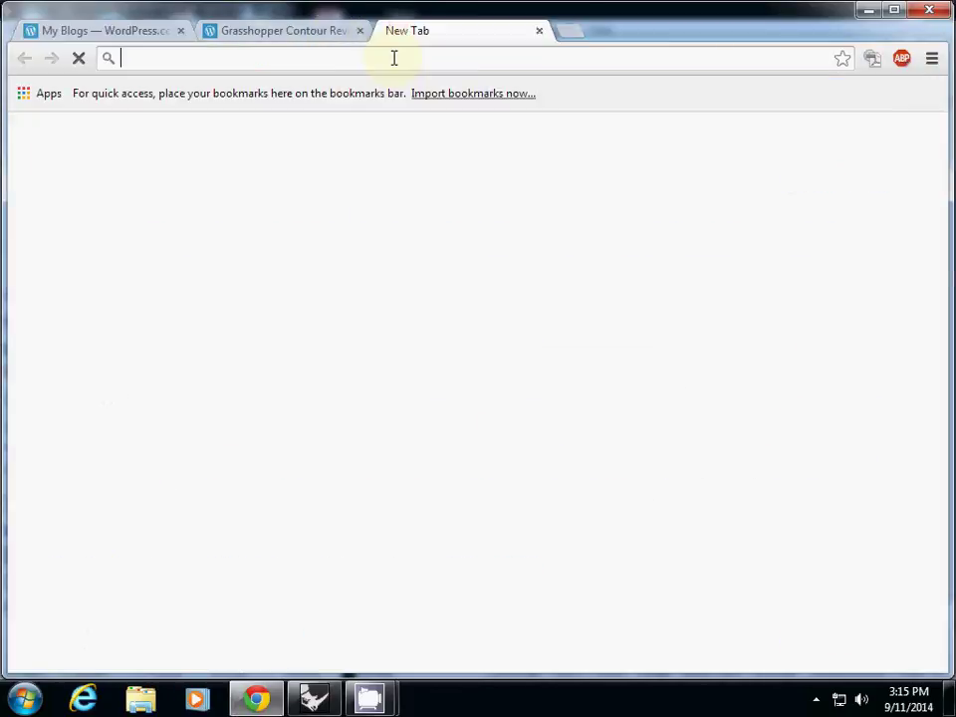
pyautogui.write('word ')
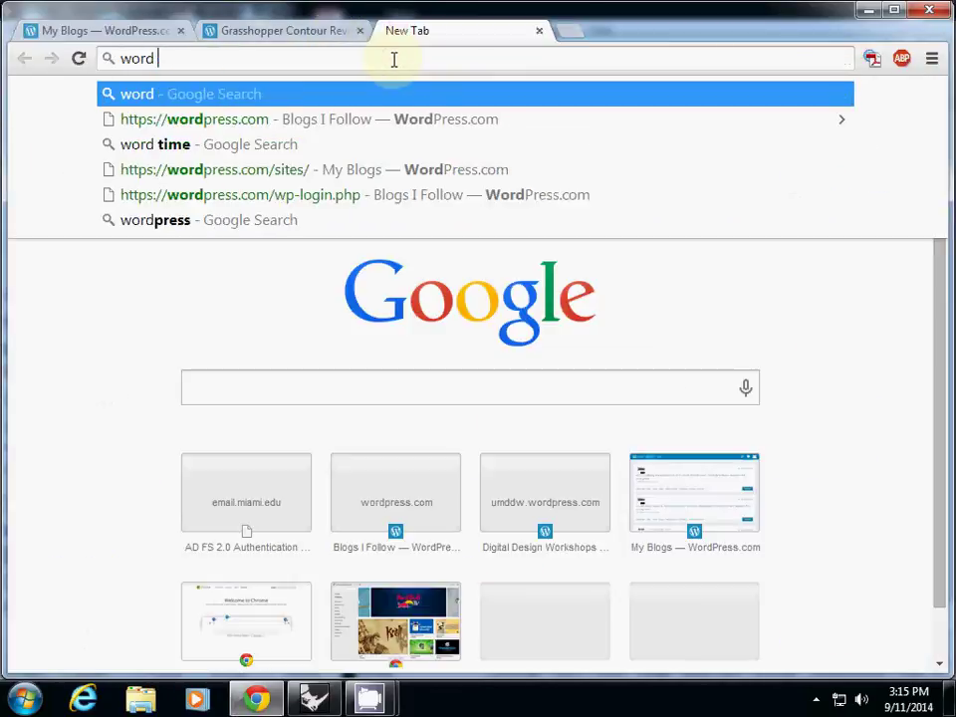
pyautogui.write('time')
pyautogui.press('Return')
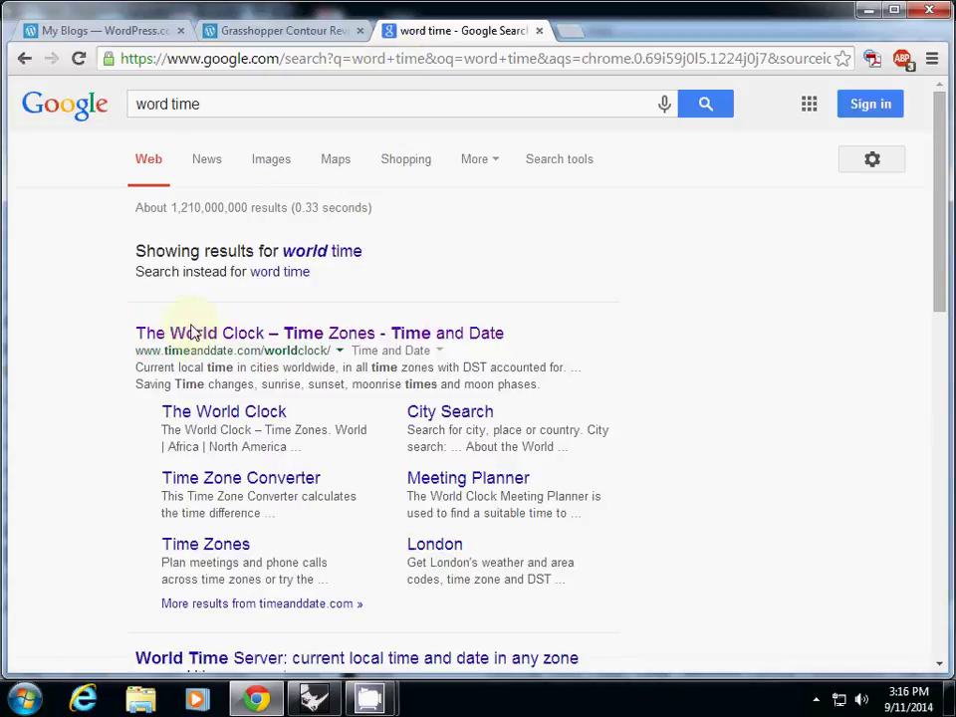
pyautogui.click(192, 334)
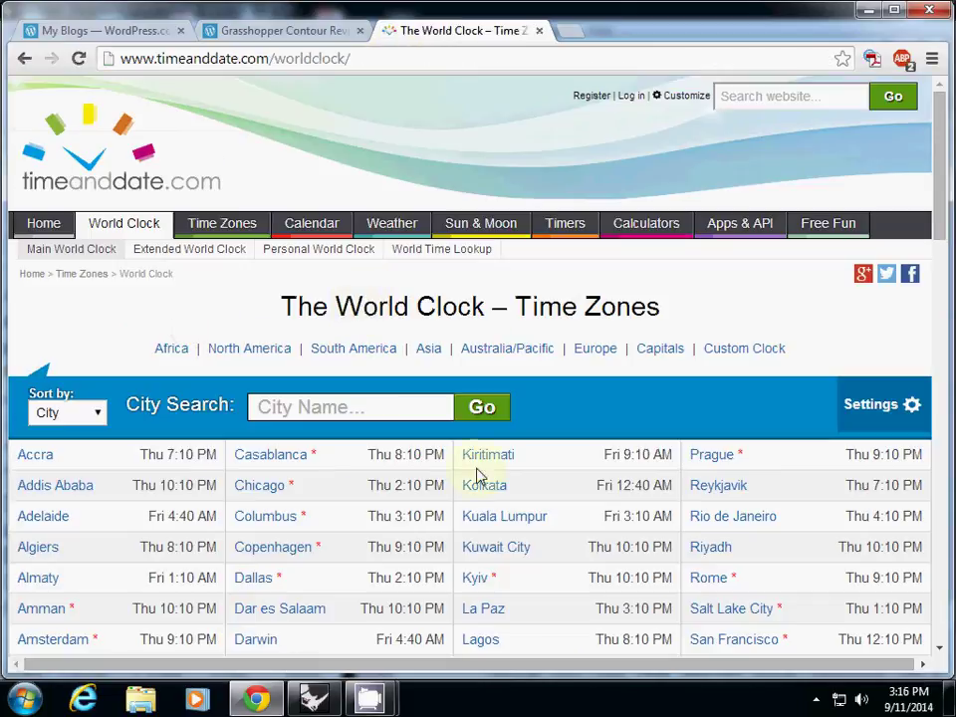
pyautogui.click(315, 698)
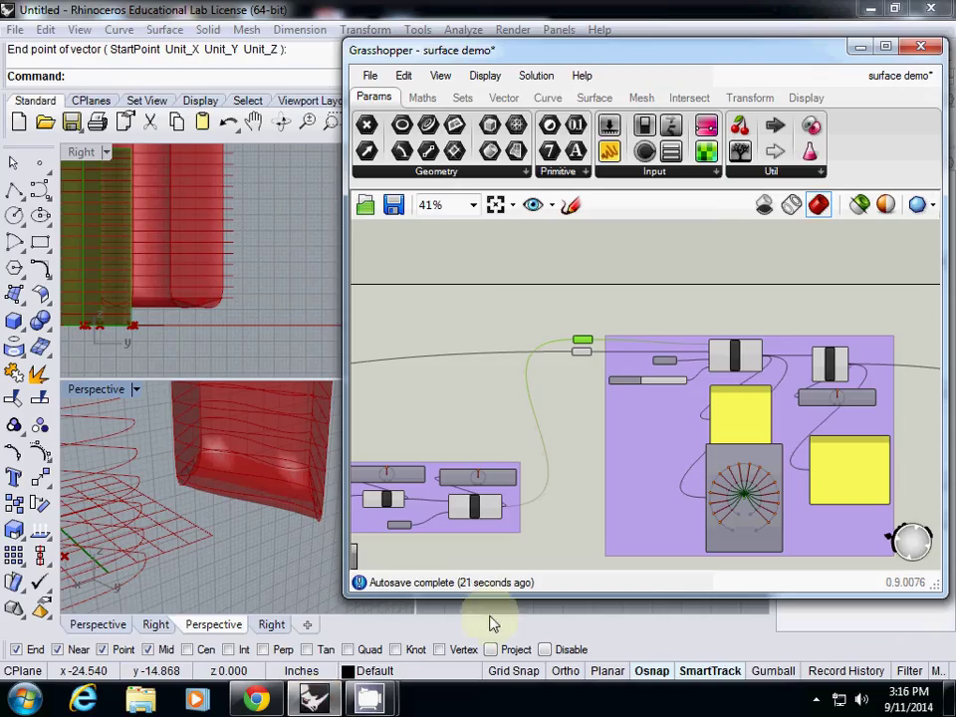
# Step: Check the Brep entry among the geometry parameters and the Brep and Point connections into the Contour group
pyautogui.moveTo(580, 394); pyautogui.dragTo(577, 412, button='right')
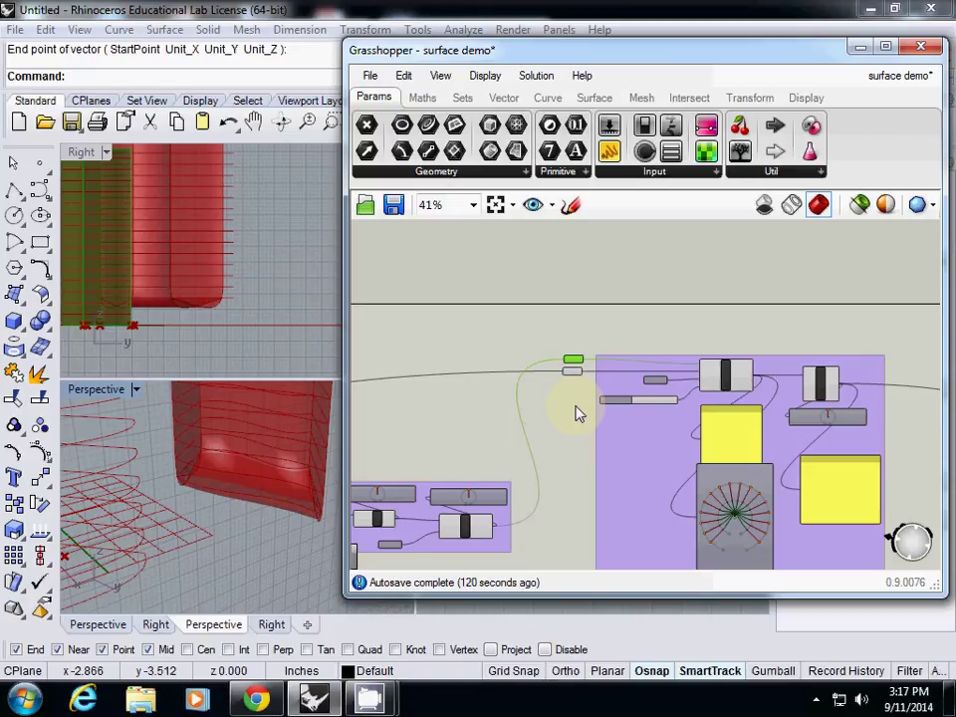
pyautogui.click(436, 172)
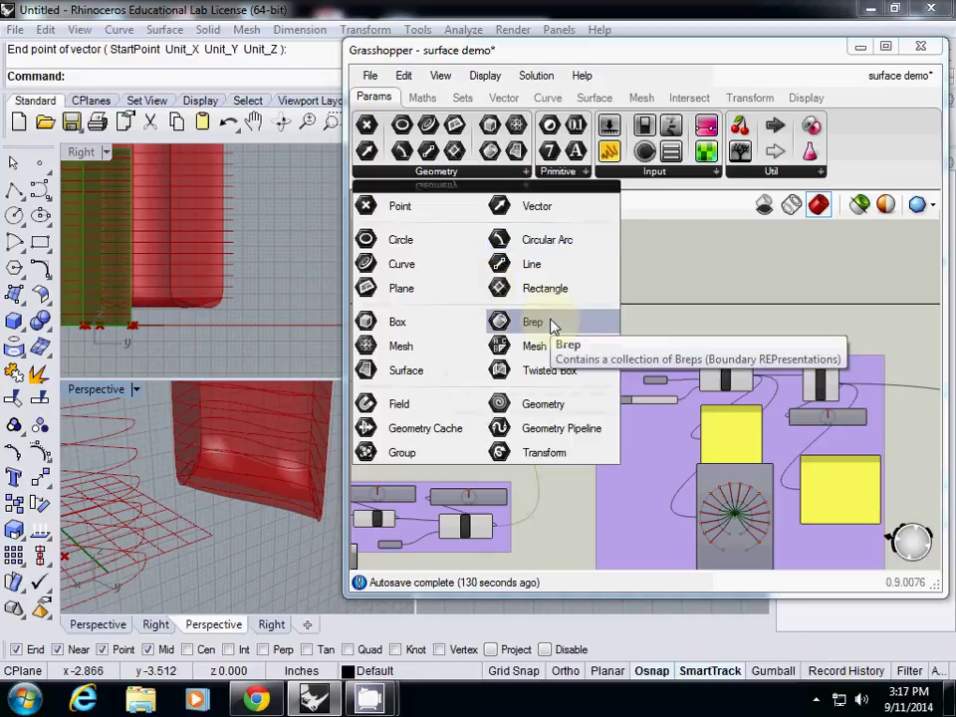
pyautogui.scroll(5, 637, 360)
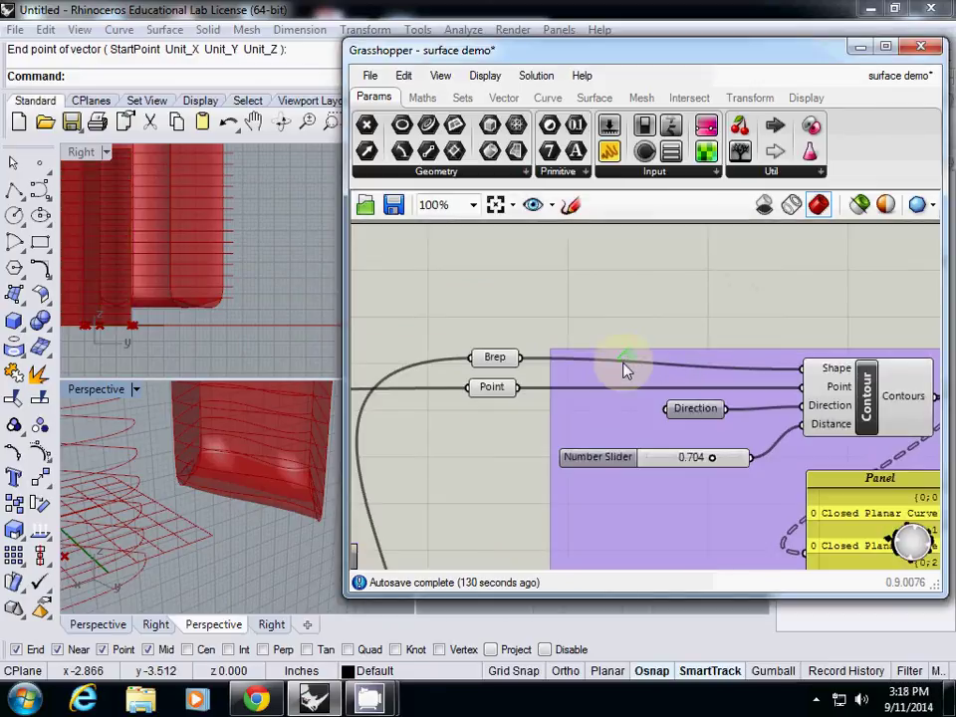
pyautogui.moveTo(734, 394); pyautogui.dragTo(567, 348, button='right')
pyautogui.rightClick(588, 326)
pyautogui.click(664, 275)
# Step: Examine the Flatten Tree component, its panels and its output wire running from the Contour group to the Move group
pyautogui.scroll(-8, 675, 355)
pyautogui.moveTo(677, 361); pyautogui.dragTo(642, 376, button='right')
pyautogui.scroll(5, 644, 370)
pyautogui.moveTo(715, 399); pyautogui.dragTo(638, 362, button='right')
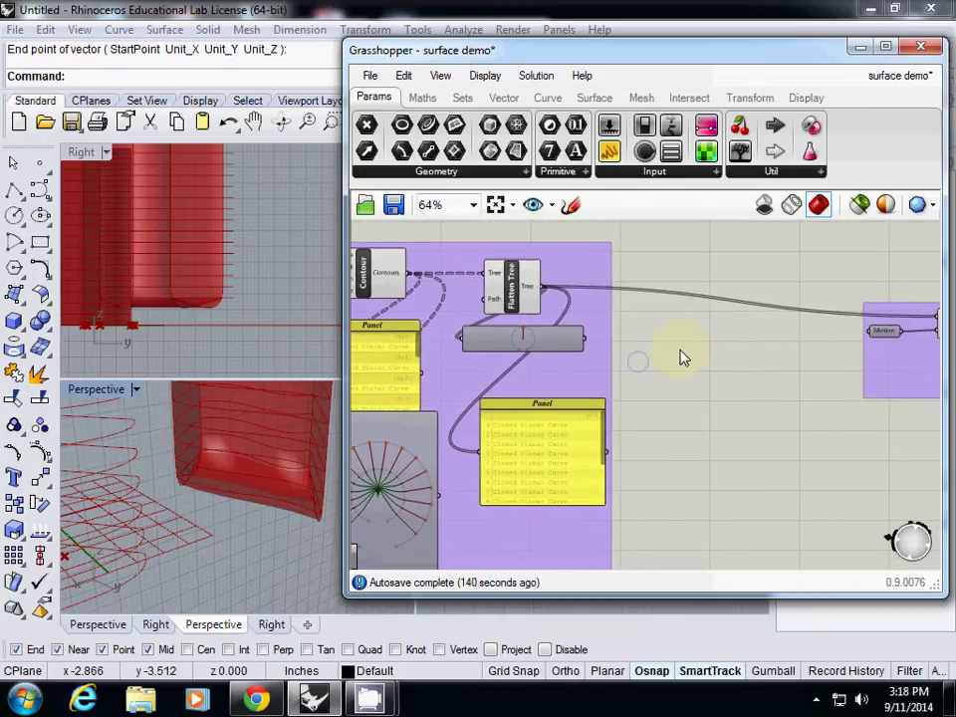
pyautogui.moveTo(706, 295); pyautogui.dragTo(666, 347, button='right')
pyautogui.scroll(4, 668, 342)
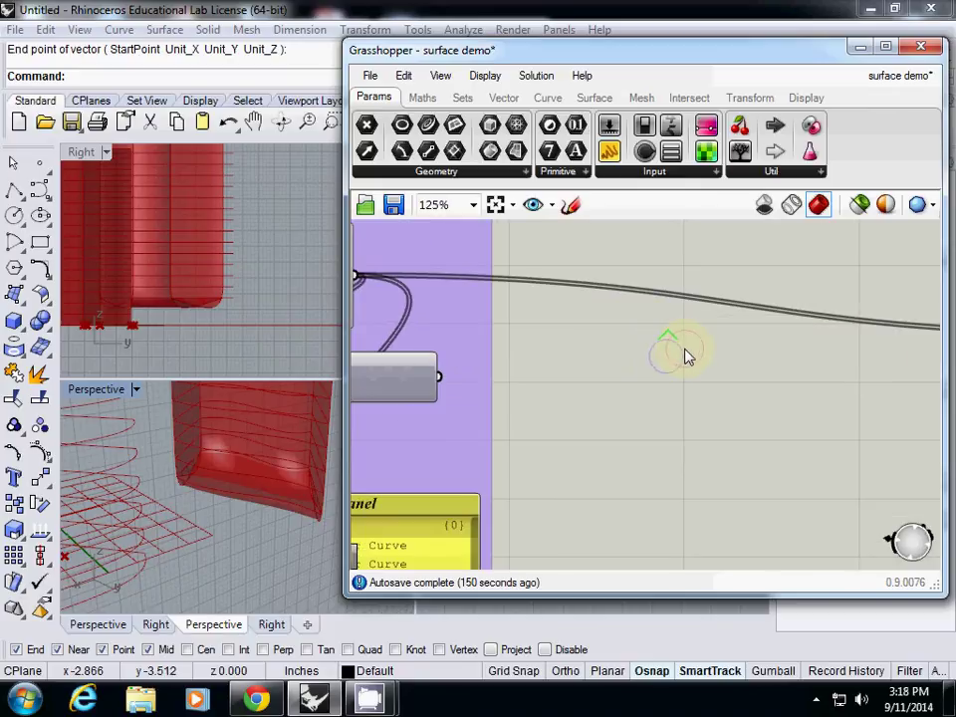
pyautogui.scroll(-3, 653, 344)
pyautogui.scroll(3, 546, 407)
pyautogui.moveTo(545, 407); pyautogui.dragTo(653, 357, button='right')
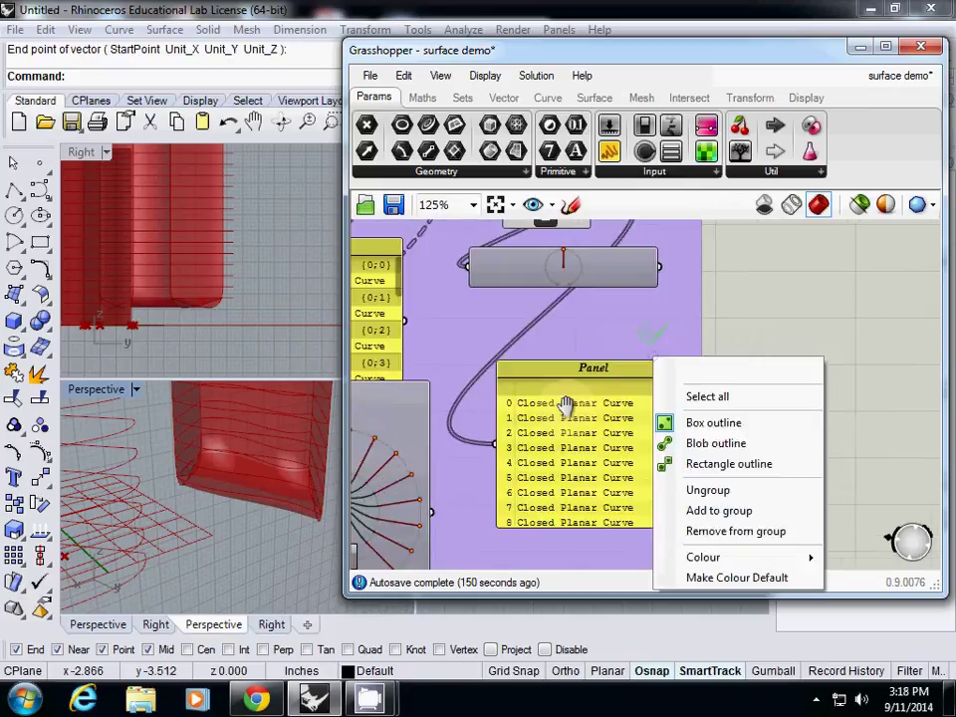
pyautogui.scroll(1, 560, 401)
pyautogui.moveTo(797, 334); pyautogui.dragTo(760, 434, button='right')
pyautogui.scroll(-3, 647, 381)
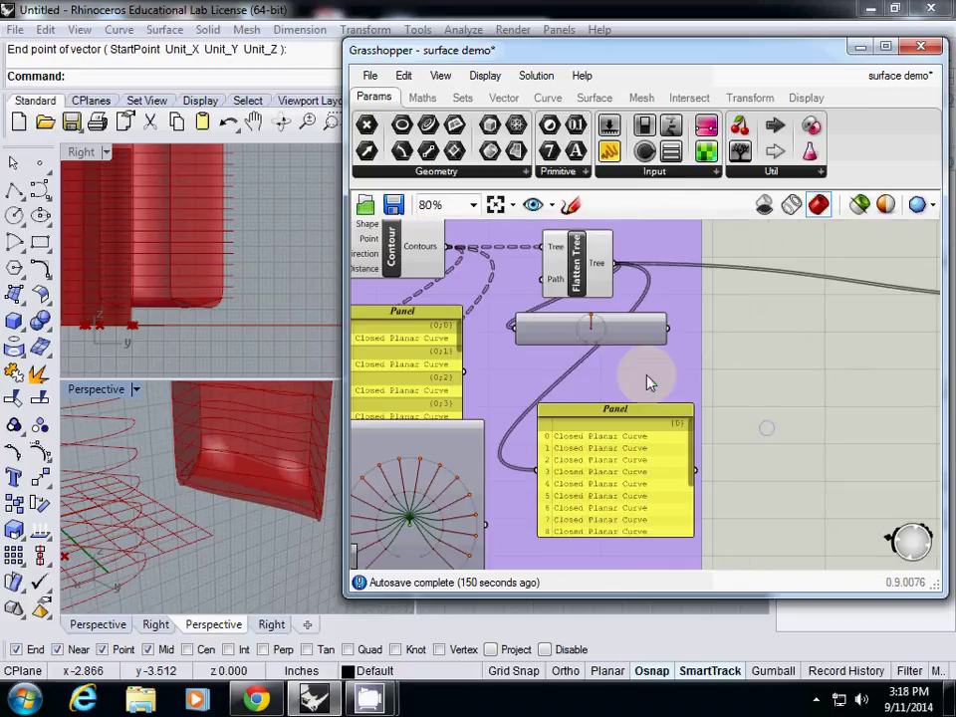
pyautogui.scroll(-2, 767, 348)
pyautogui.moveTo(794, 335); pyautogui.dragTo(608, 344, button='right')
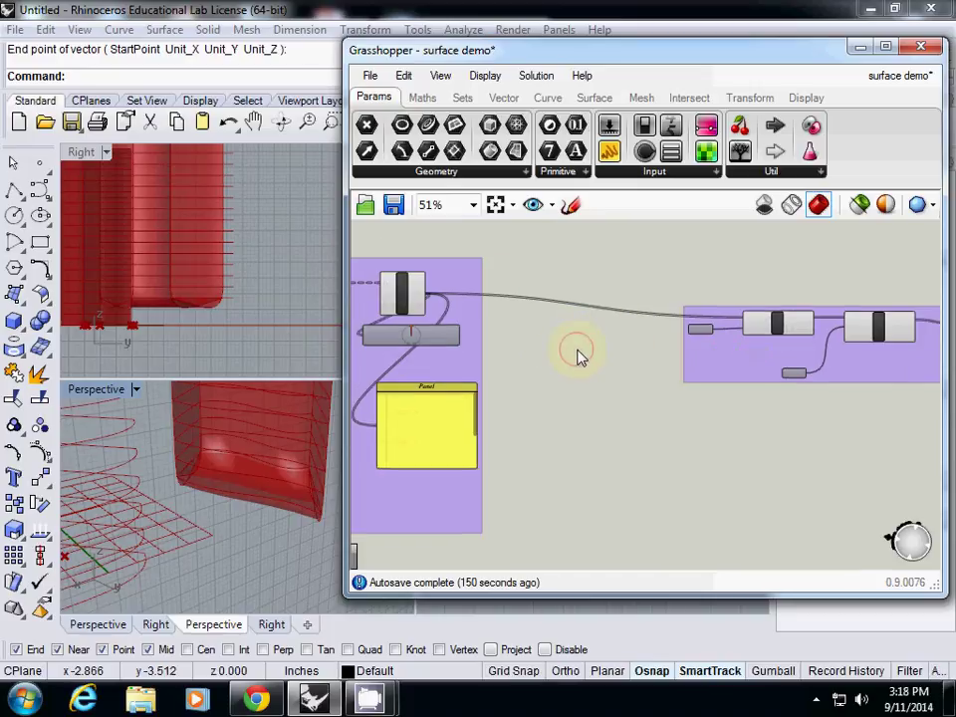
# Step: Add a Curve parameter in the gap between the Contour group and the Move group
pyautogui.click(589, 349)
pyautogui.scroll(4, 587, 337)
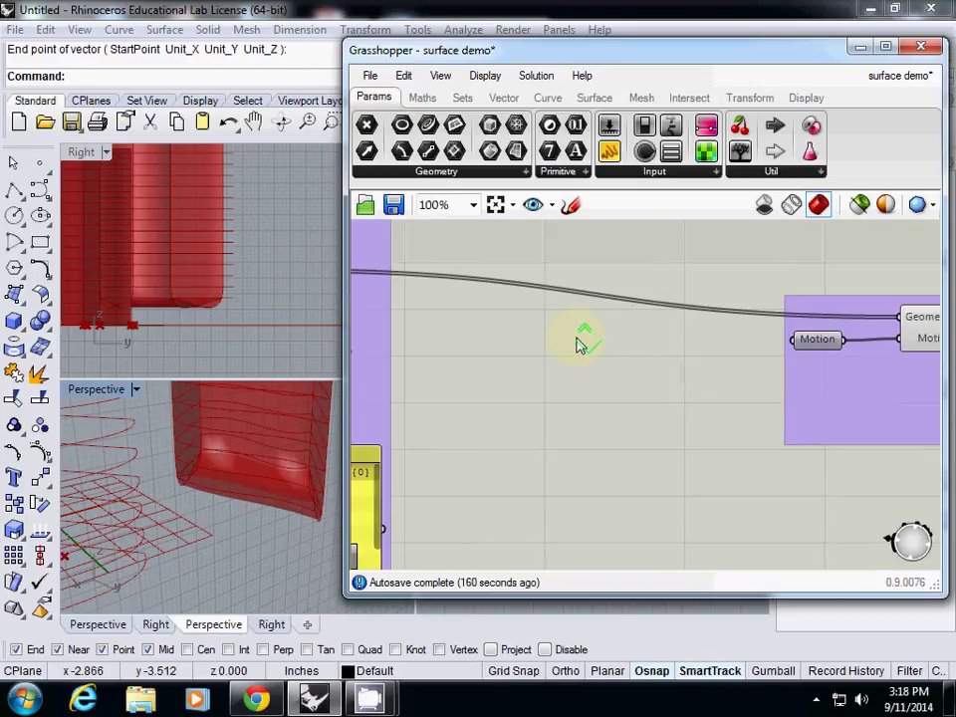
pyautogui.doubleClick(577, 337)
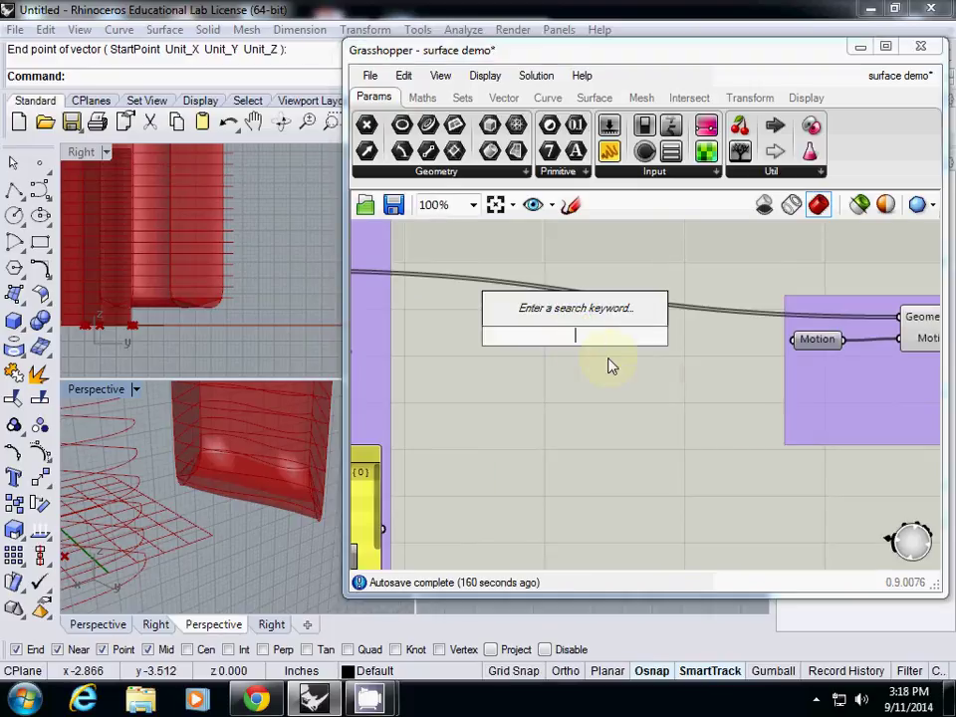
pyautogui.write('curve')
pyautogui.press('Return')
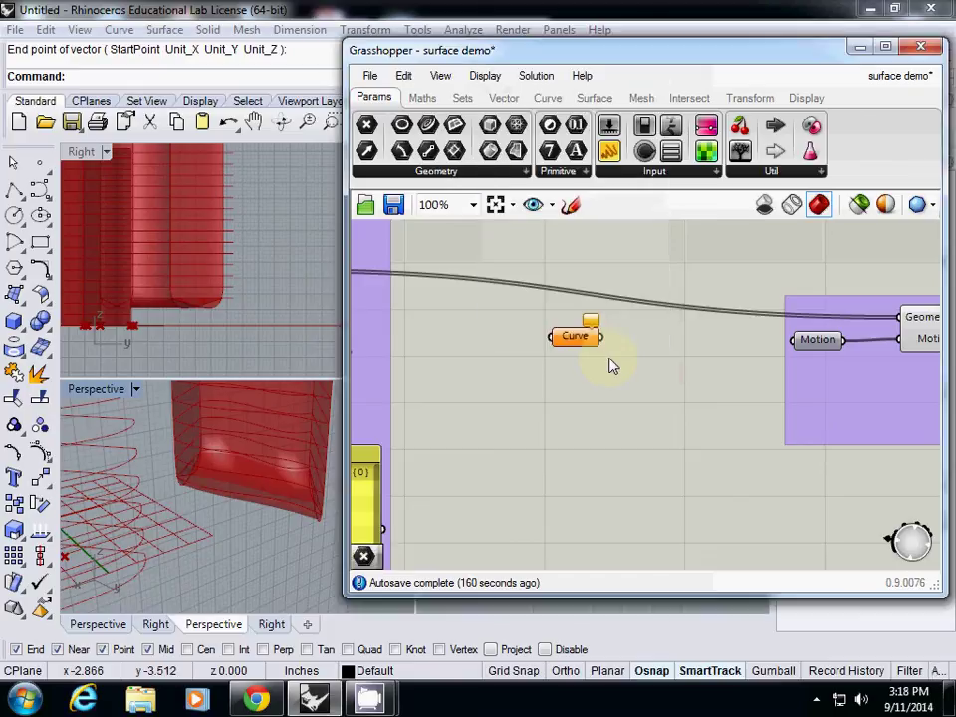
# Step: Route the Flatten Tree output through the Curve parameter into the Geometry input of Move
pyautogui.moveTo(602, 338); pyautogui.dragTo(899, 316)
pyautogui.moveTo(428, 312); pyautogui.dragTo(548, 345, button='right')
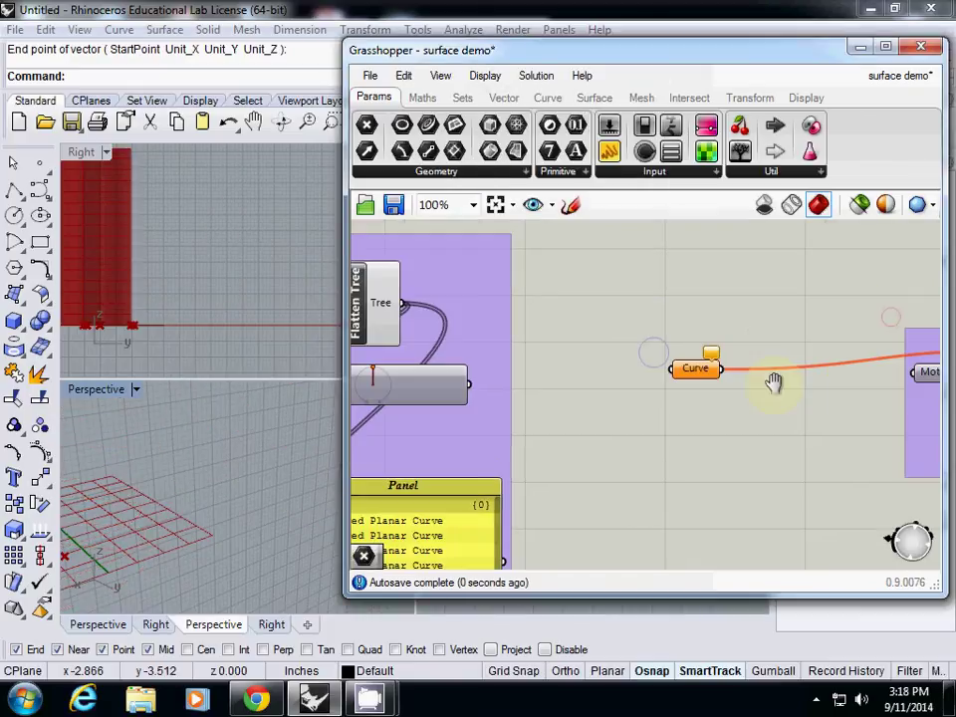
pyautogui.moveTo(401, 304); pyautogui.dragTo(676, 381)
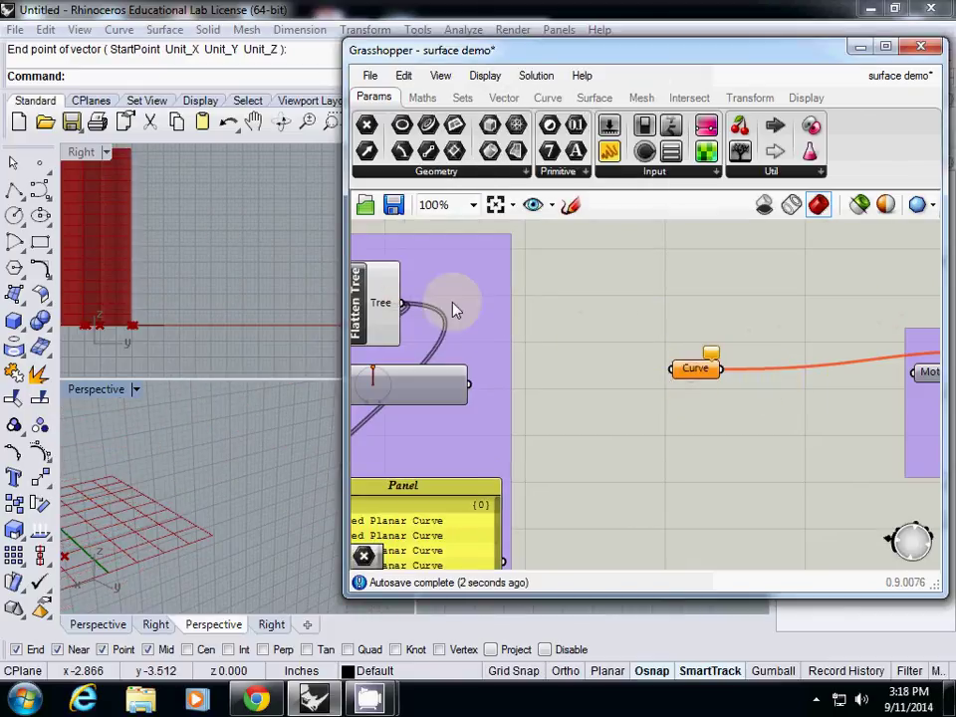
pyautogui.moveTo(398, 304); pyautogui.dragTo(673, 380)
# Step: Move the Loft component closer to the Rotate component within the last group
pyautogui.scroll(-5, 676, 419)
pyautogui.moveTo(743, 409); pyautogui.dragTo(583, 386, button='right')
pyautogui.moveTo(711, 397); pyautogui.dragTo(527, 389, button='right')
pyautogui.scroll(5, 655, 384)
pyautogui.scroll(-3, 640, 391)
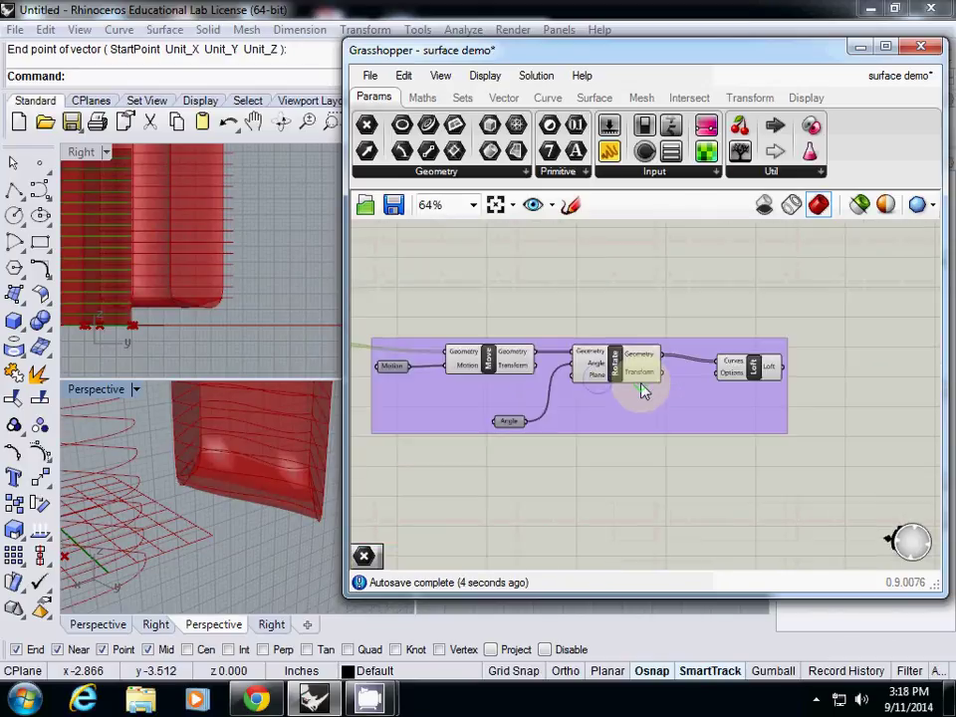
pyautogui.click(840, 372)
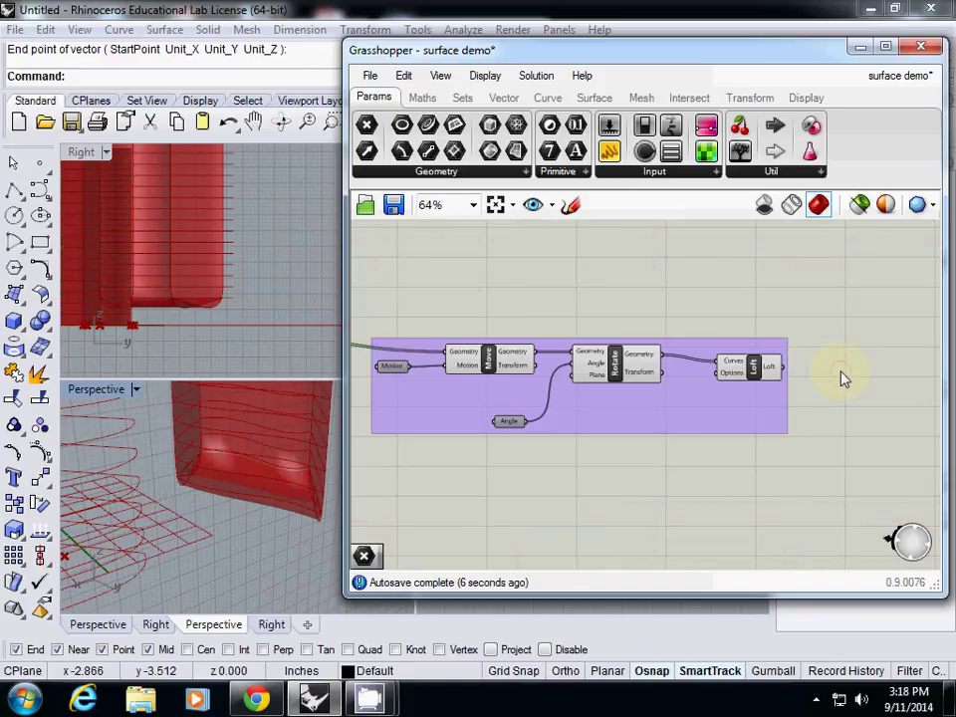
pyautogui.doubleClick(853, 371)
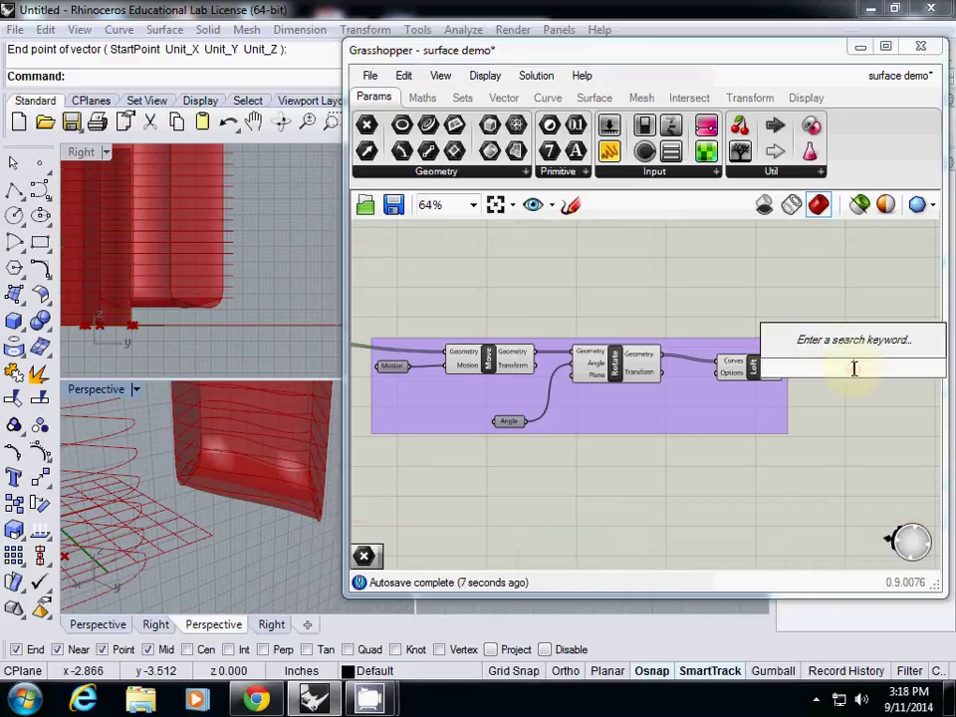
pyautogui.click(862, 456)
pyautogui.moveTo(773, 401); pyautogui.dragTo(714, 403, button='right')
pyautogui.scroll(4, 699, 366)
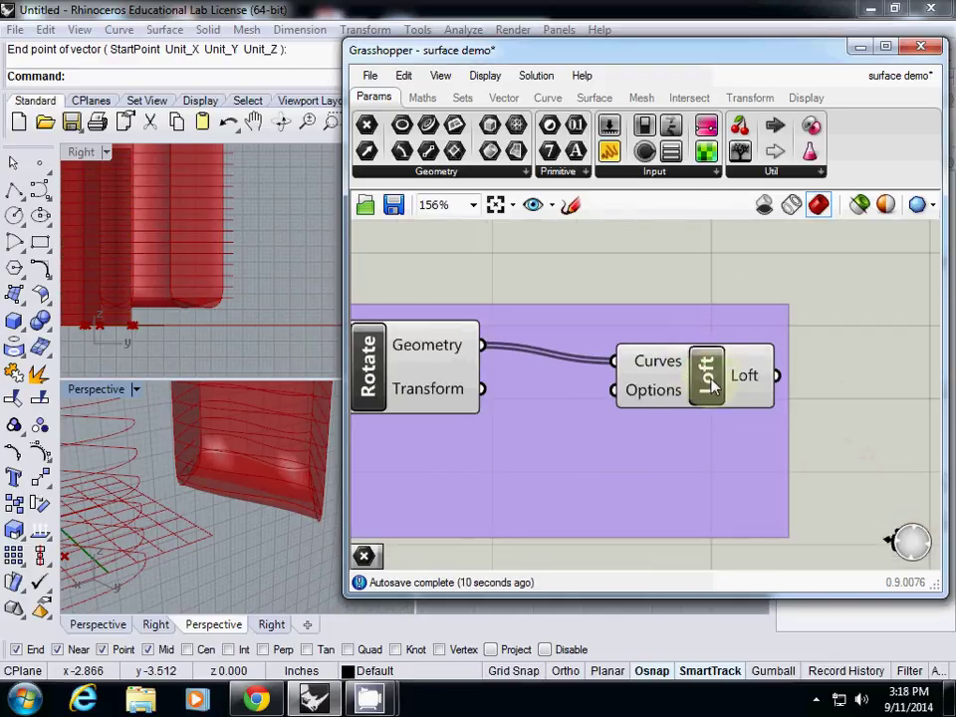
pyautogui.moveTo(713, 386); pyautogui.dragTo(630, 377)
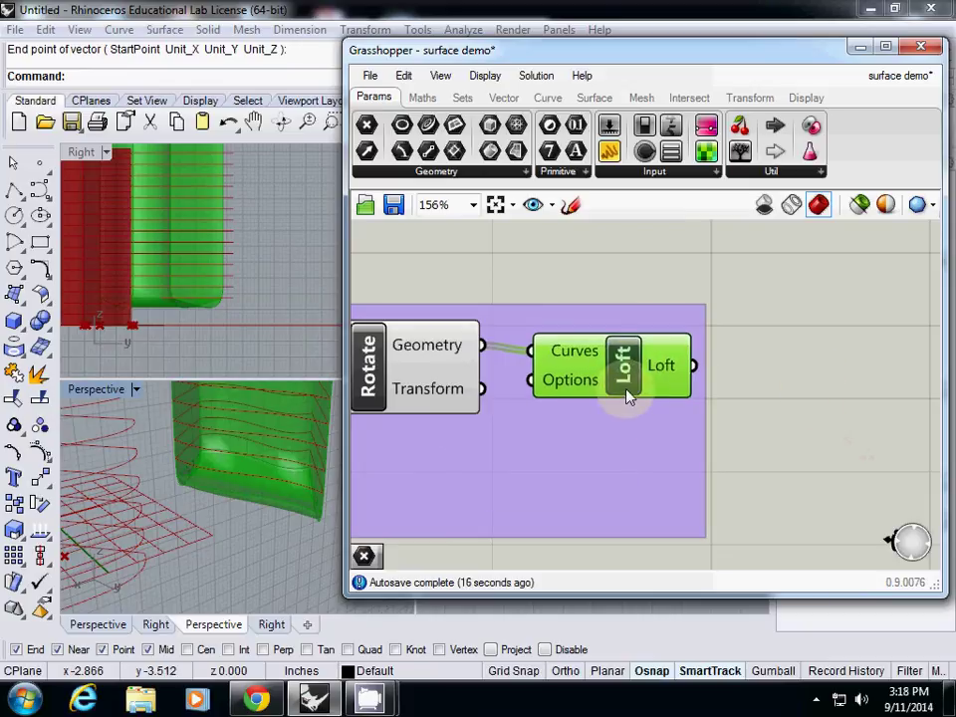
# Step: Add a Brep parameter just outside the last group and connect the Loft output to it
pyautogui.click(837, 374)
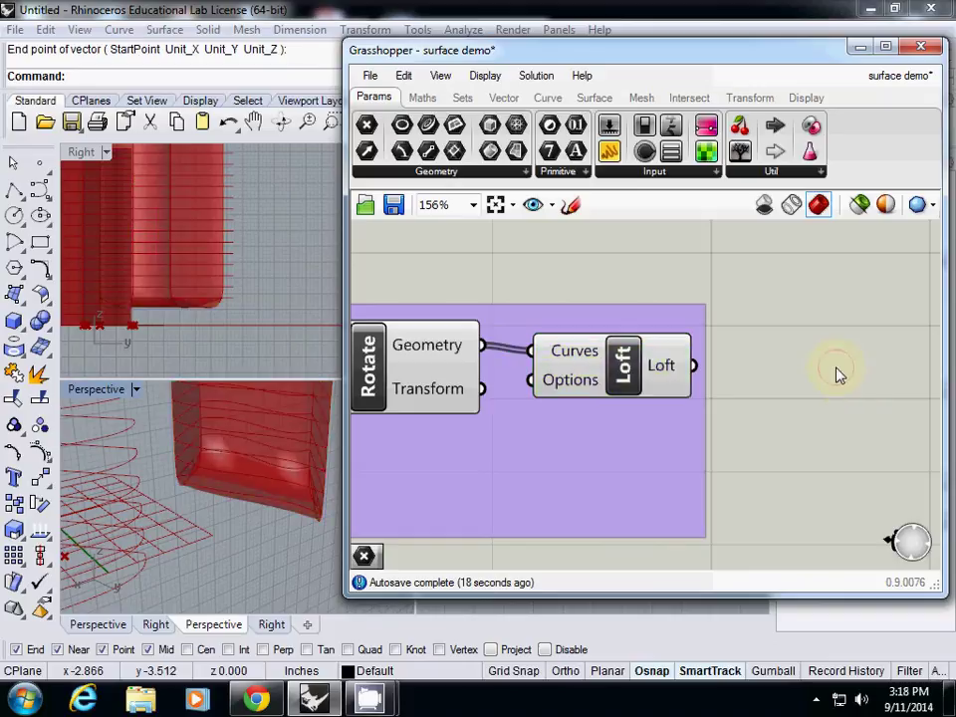
pyautogui.doubleClick(837, 375)
pyautogui.write('brep')
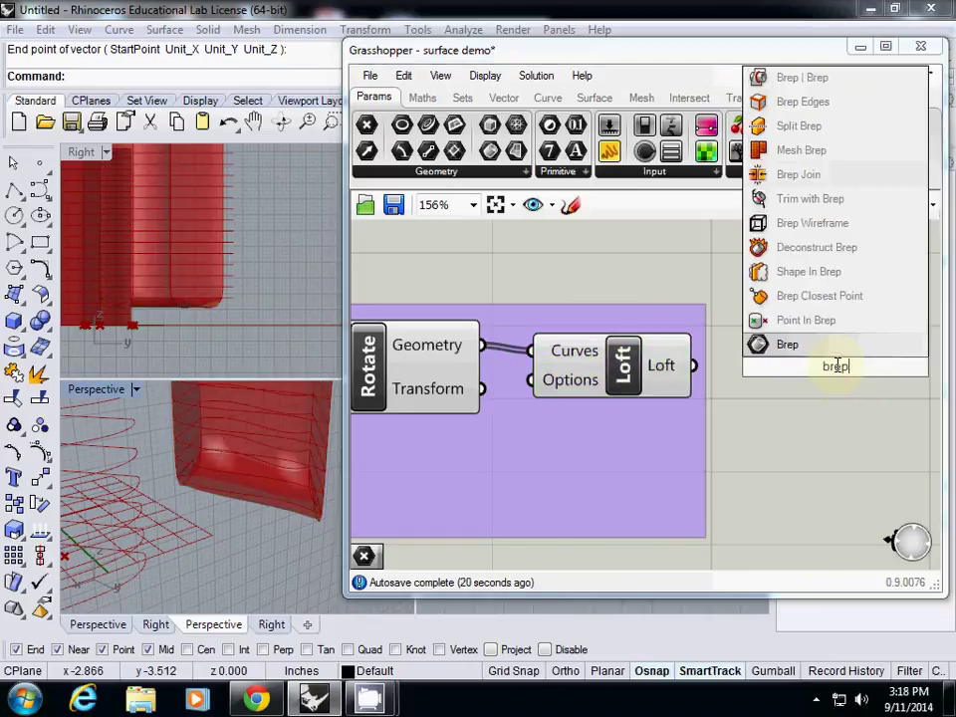
pyautogui.press('Return')
pyautogui.moveTo(694, 365); pyautogui.dragTo(807, 382)
pyautogui.scroll(-7, 806, 382)
pyautogui.rightClick(757, 349)
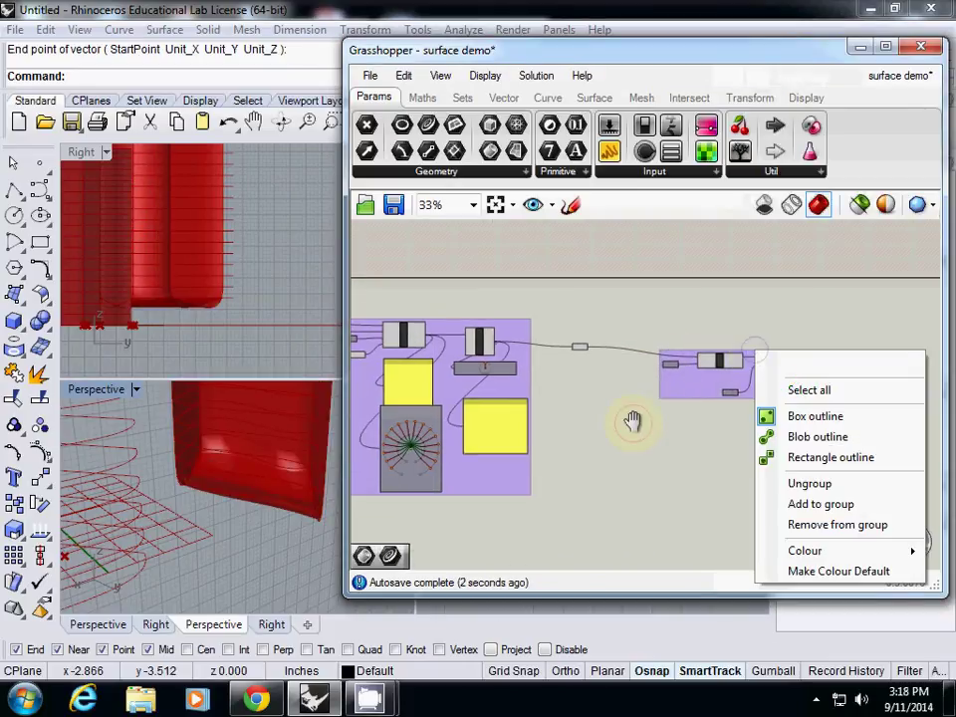
pyautogui.scroll(-2, 635, 430)
pyautogui.moveTo(634, 411); pyautogui.dragTo(678, 388, button='right')
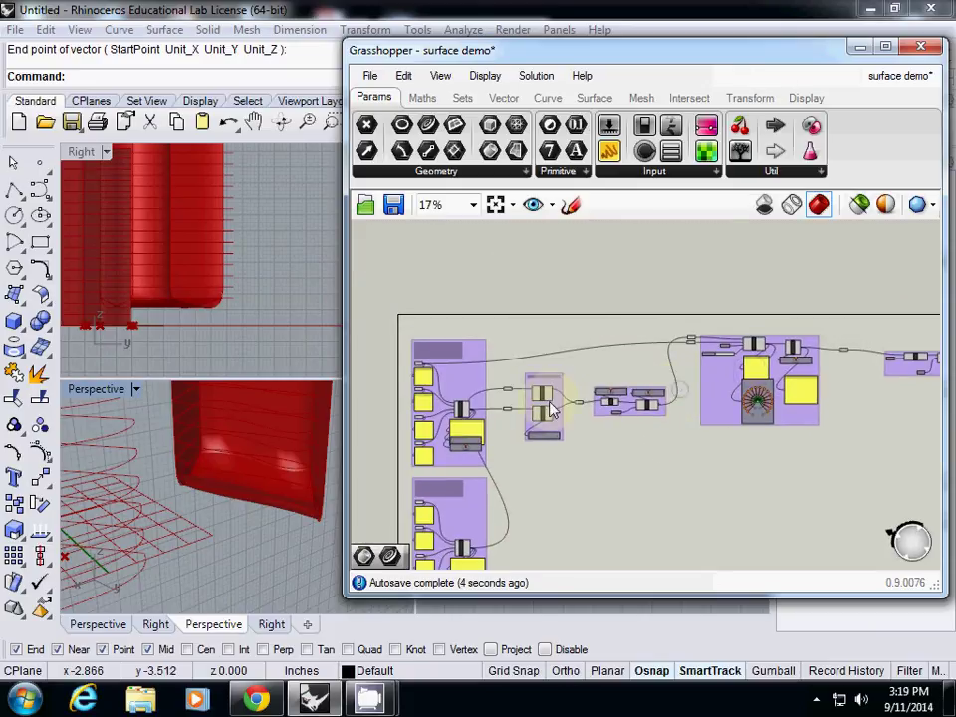
# Step: Reposition the two small groups between the input groups and the Contour group to line up with their linking parameters
pyautogui.moveTo(551, 409); pyautogui.dragTo(563, 376)
pyautogui.moveTo(625, 410); pyautogui.dragTo(638, 387)
pyautogui.moveTo(496, 376)
pyautogui.mouseDown()
pyautogui.moveTo(516, 419)
pyautogui.moveTo(507, 386)
pyautogui.mouseUp()
pyautogui.moveTo(550, 350); pyautogui.dragTo(554, 380)
pyautogui.click(661, 398)
# Step: Move the Contour group and the stacked pair of linking parameters before it down, closer to the level of the preceding groups
pyautogui.moveTo(721, 411); pyautogui.dragTo(732, 433)
pyautogui.click(691, 340)
pyautogui.moveTo(691, 341)
pyautogui.mouseDown()
pyautogui.moveTo(697, 393)
pyautogui.moveTo(691, 364)
pyautogui.mouseUp()
pyautogui.click(731, 337)
pyautogui.moveTo(706, 416); pyautogui.dragTo(582, 391, button='right')
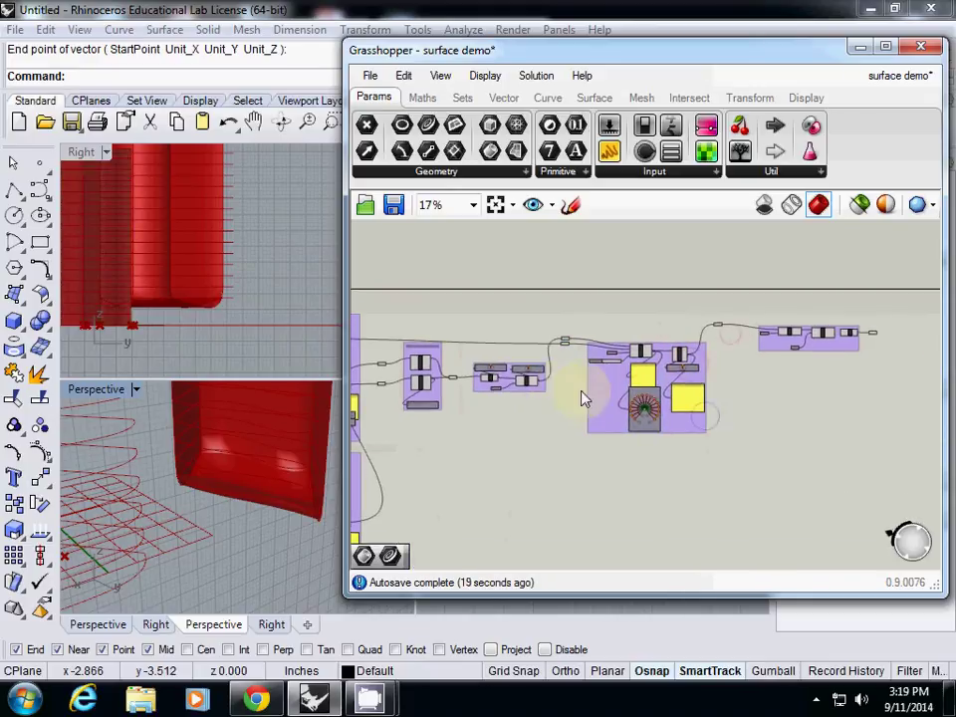
# Step: Shift the Curve parameter, the last group and its Brep parameter down together, level with the Contour group's output
pyautogui.moveTo(717, 326); pyautogui.dragTo(896, 381)
pyautogui.moveTo(836, 359); pyautogui.dragTo(837, 372)
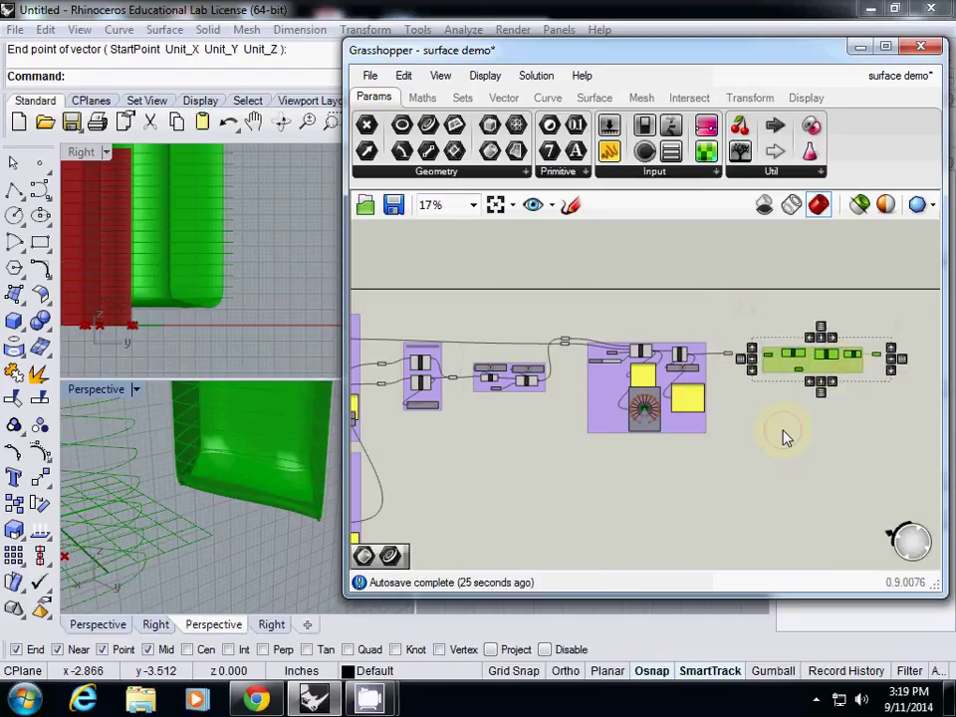
pyautogui.click(784, 435)
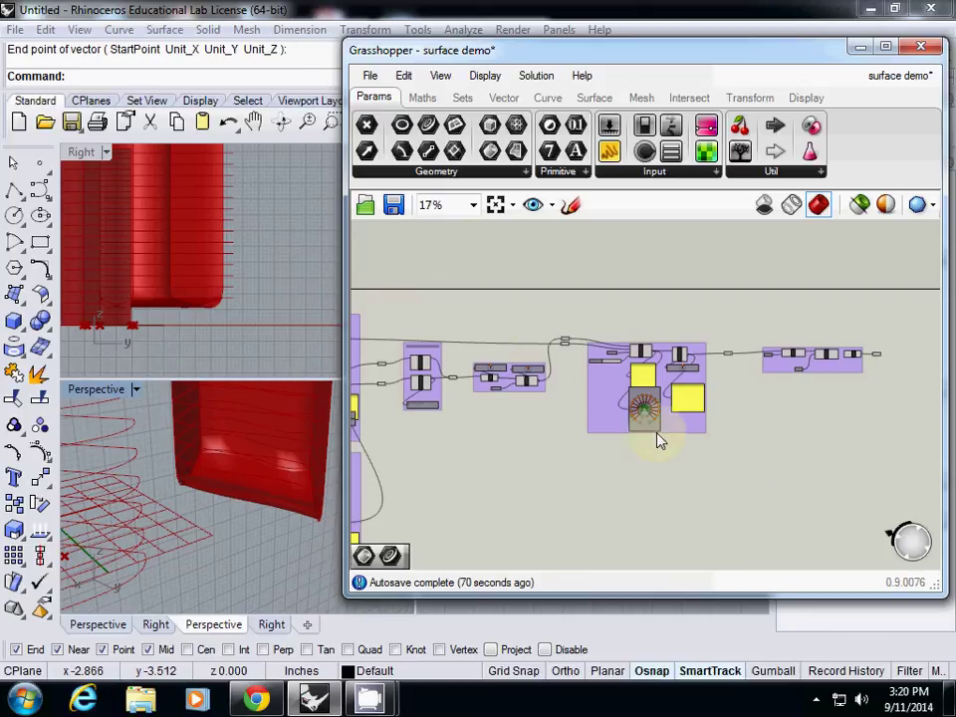
pyautogui.moveTo(538, 293); pyautogui.dragTo(510, 295, button='right')
pyautogui.scroll(5, 608, 366)
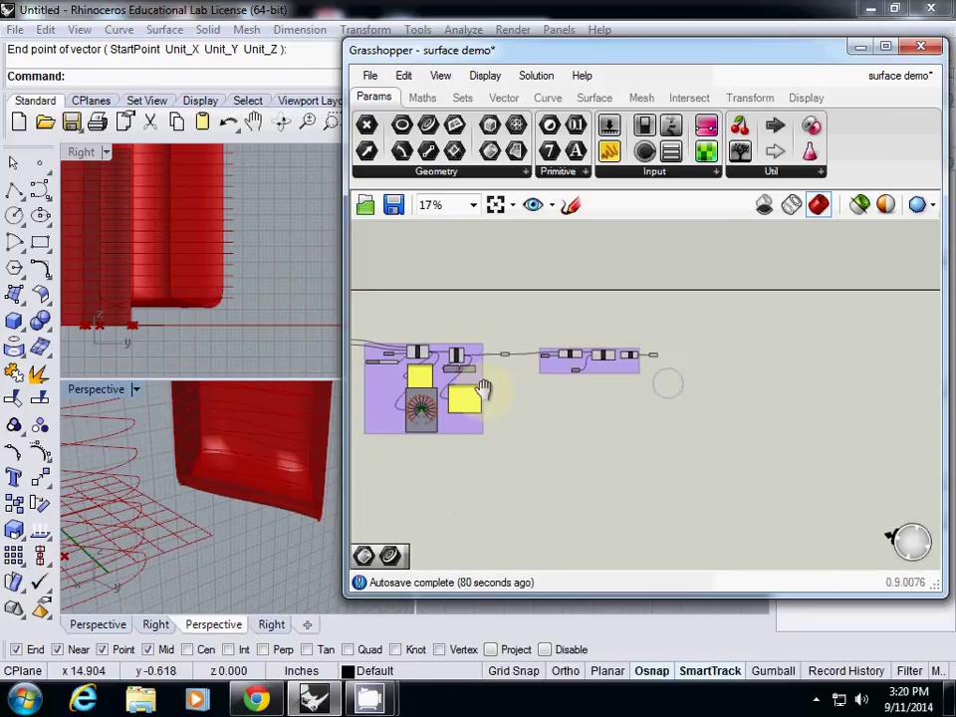
pyautogui.moveTo(618, 374)
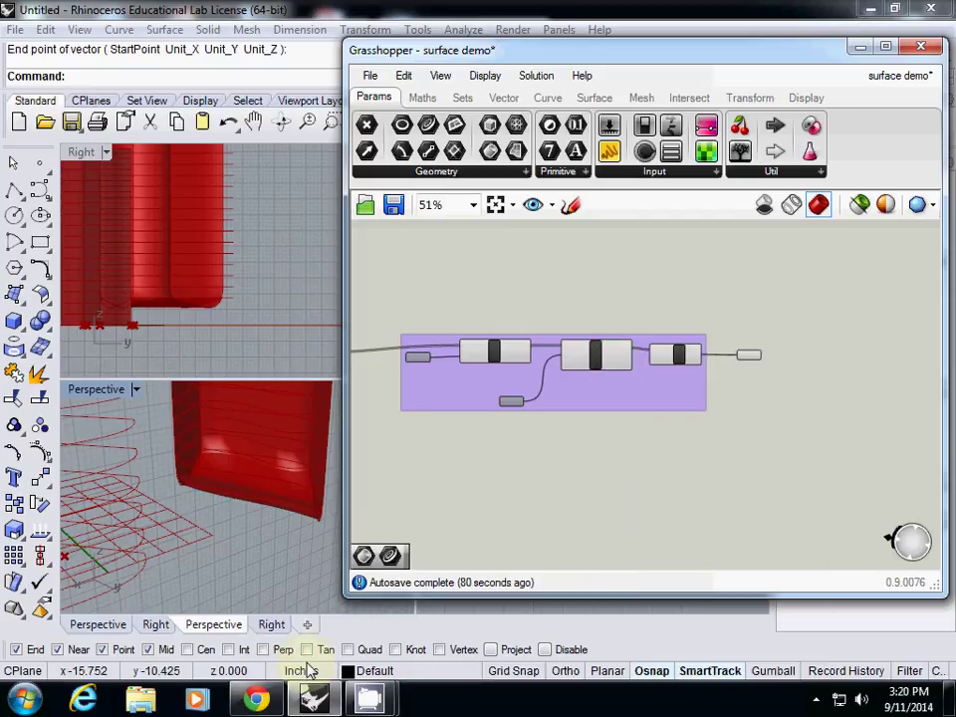
pyautogui.click(282, 702)
pyautogui.moveTo(370, 707)
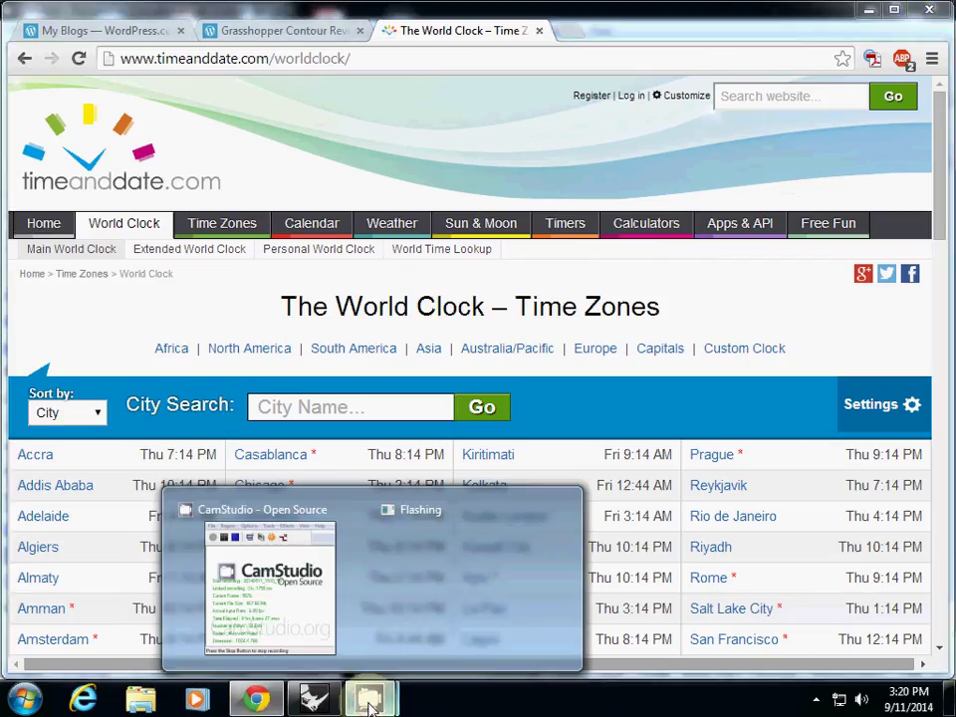
pyautogui.click(314, 700)
# Step: Examine the last group's Move, Rotate and Loft components, their Motion and Angle parameters, and the outgoing Brep parameter
pyautogui.moveTo(594, 421); pyautogui.dragTo(525, 445, button='right')
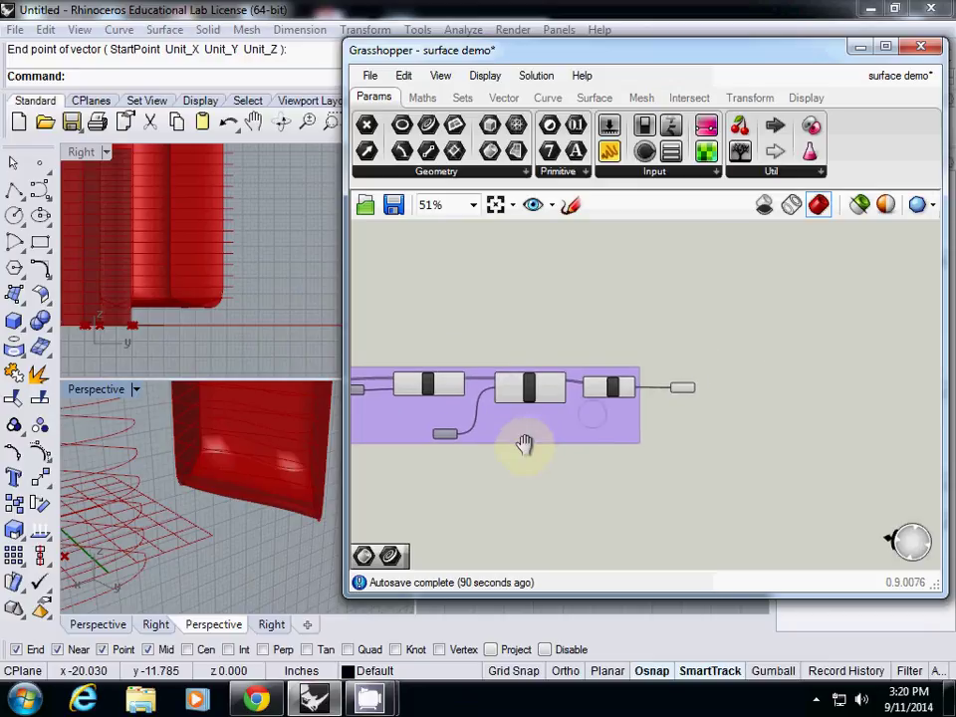
pyautogui.scroll(5, 623, 360)
pyautogui.moveTo(701, 380); pyautogui.dragTo(778, 304, button='right')
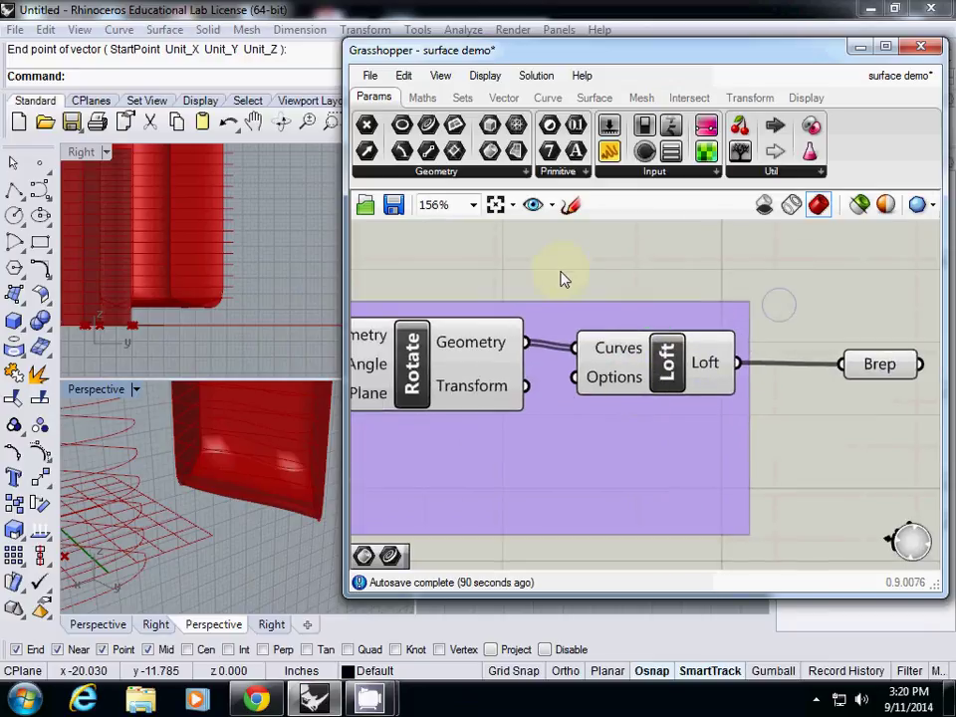
pyautogui.moveTo(597, 321); pyautogui.dragTo(690, 314, button='right')
pyautogui.scroll(-3, 603, 380)
pyautogui.moveTo(601, 383)
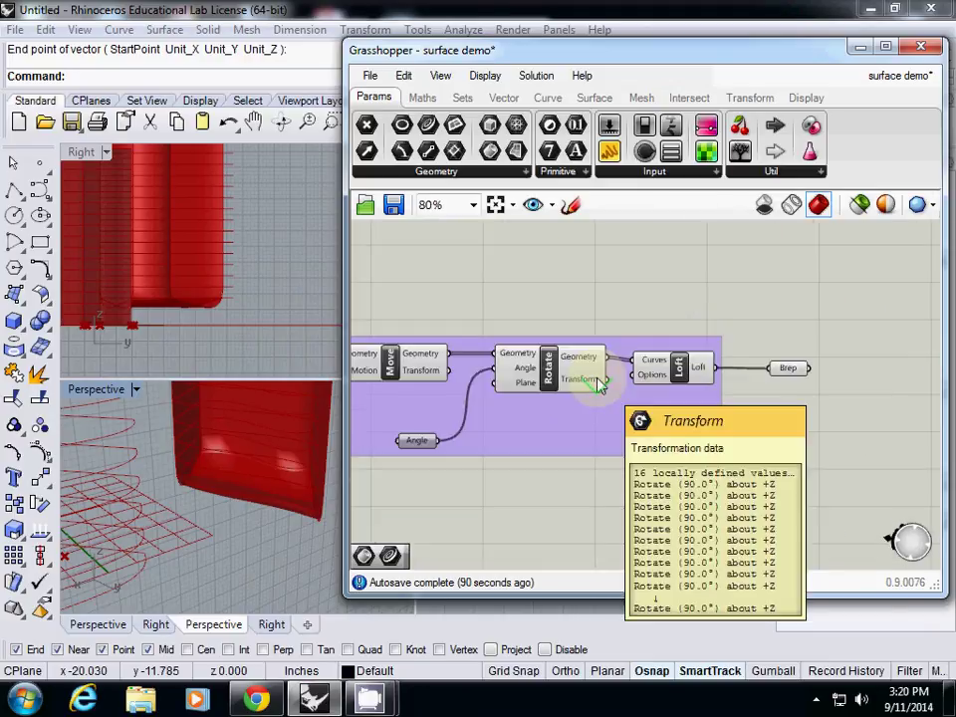
pyautogui.scroll(2, 610, 386)
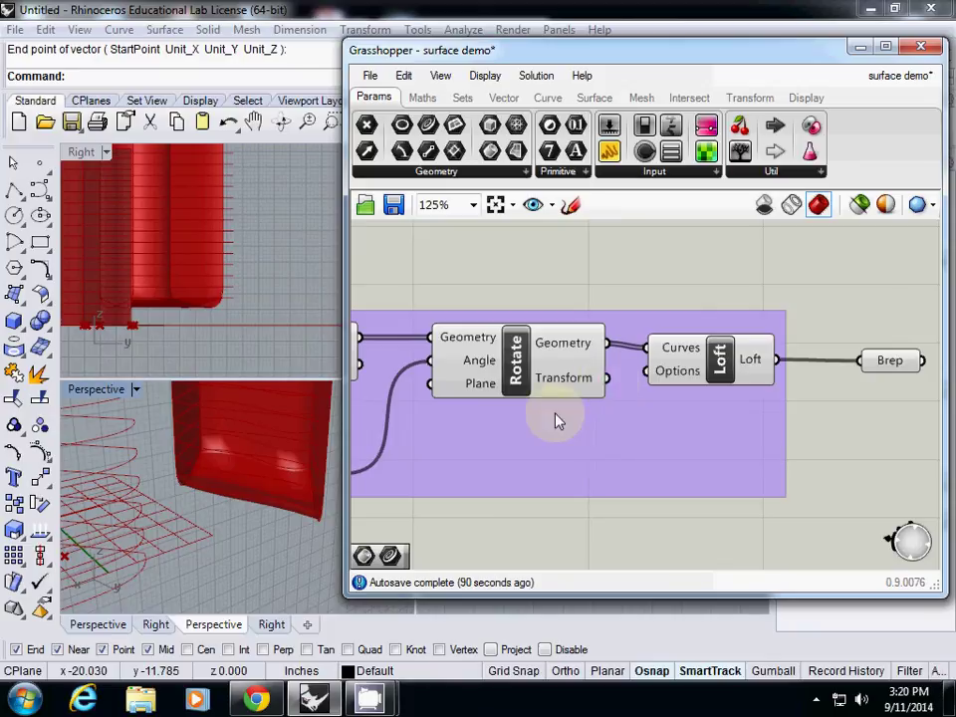
pyautogui.moveTo(554, 416); pyautogui.dragTo(718, 424, button='right')
pyautogui.moveTo(507, 379); pyautogui.dragTo(667, 392, button='right')
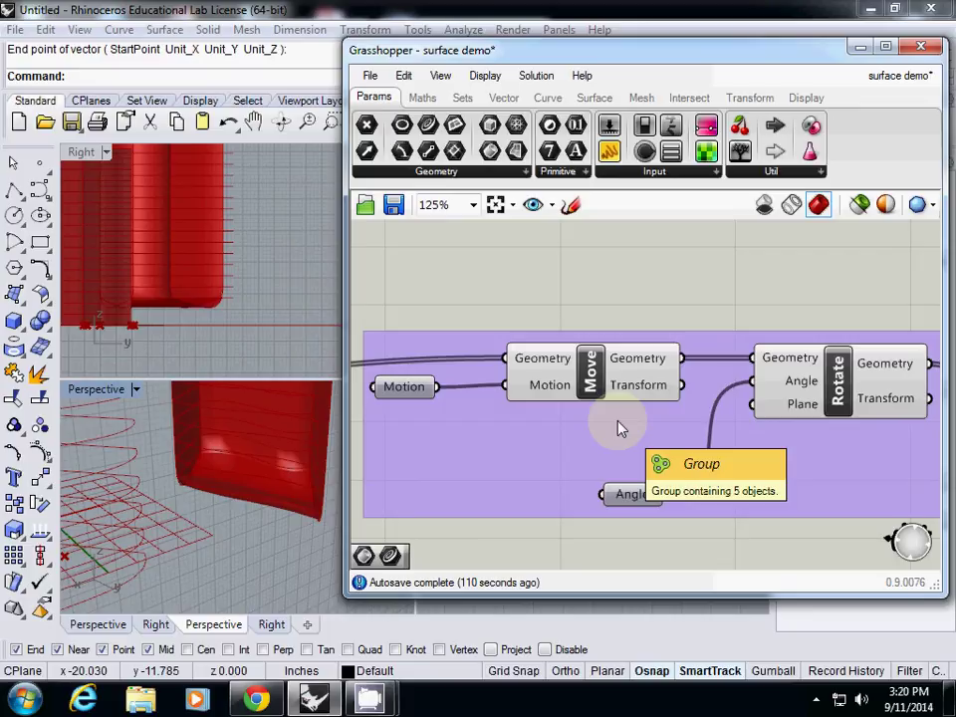
pyautogui.scroll(-3, 552, 409)
pyautogui.moveTo(555, 407); pyautogui.dragTo(562, 426, button='right')
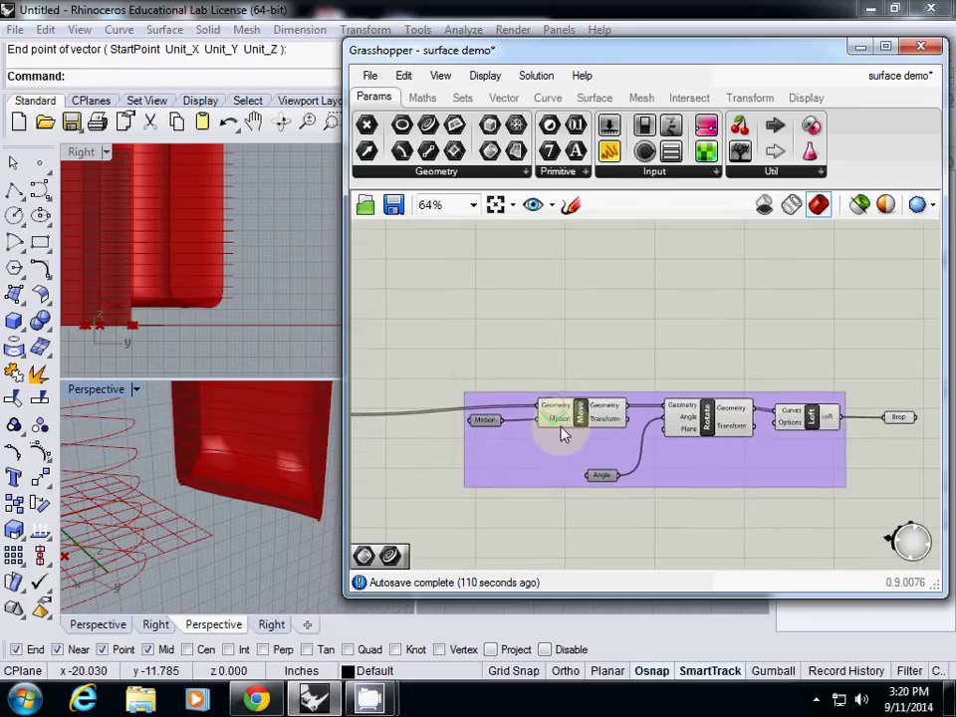
# Step: Bake the Curve parameter between the Flatten Tree and Move components into the Rhino document
pyautogui.moveTo(499, 418); pyautogui.dragTo(640, 401, button='right')
pyautogui.moveTo(479, 391); pyautogui.dragTo(606, 391, button='right')
pyautogui.click(599, 394)
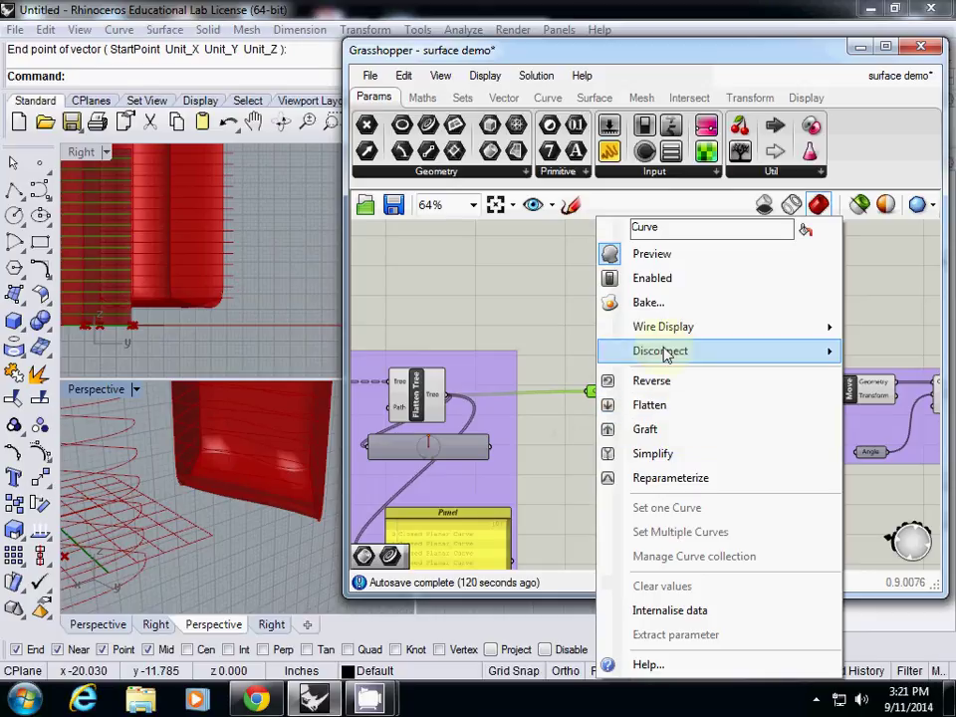
pyautogui.click(647, 305)
pyautogui.click(666, 479)
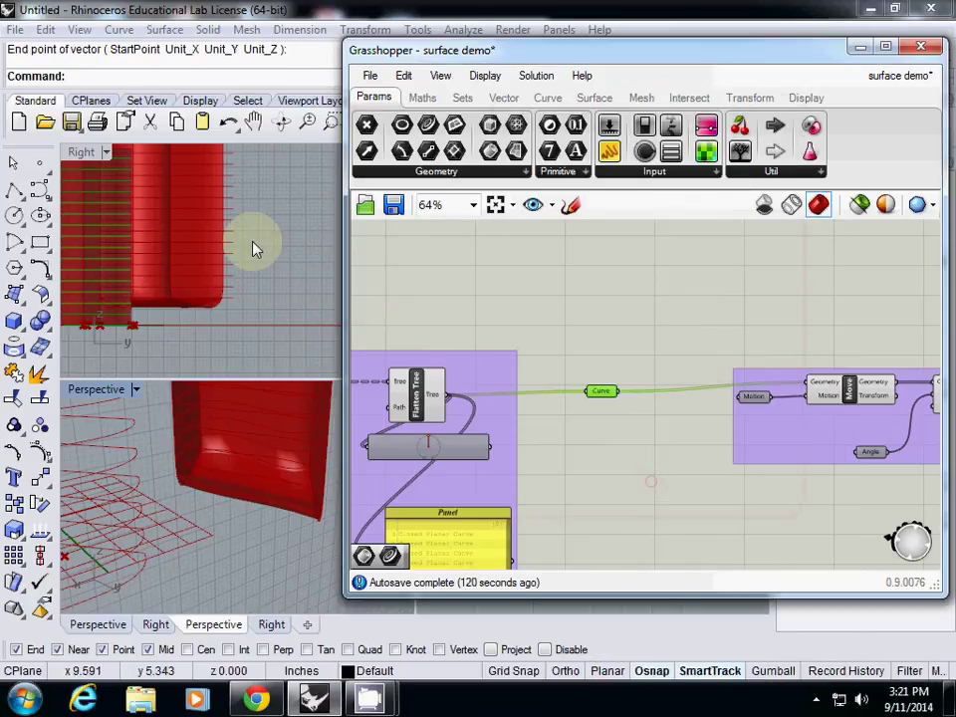
# Step: Pull one baked contour curve out of the stack in the Right view, placing it clear of the lofted model
pyautogui.moveTo(262, 241); pyautogui.dragTo(248, 275, button='right')
pyautogui.scroll(-8, 248, 275)
pyautogui.moveTo(171, 260); pyautogui.dragTo(199, 254)
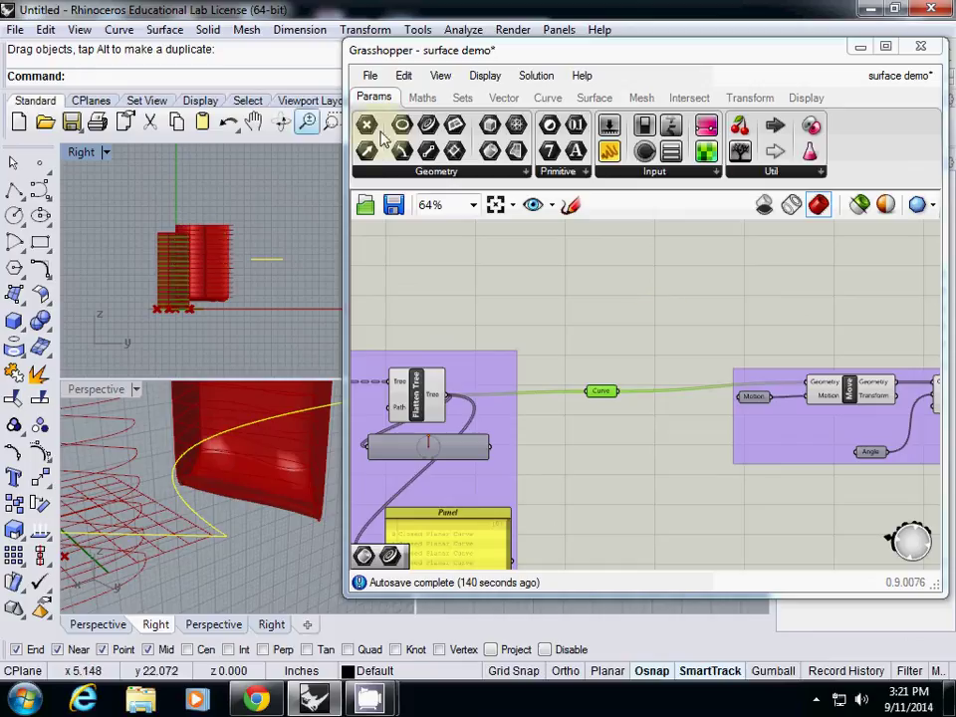
# Step: Select the Move component to inspect its Geometry and Motion inputs and its curves in the model views
pyautogui.click(834, 394)
pyautogui.scroll(4, 835, 394)
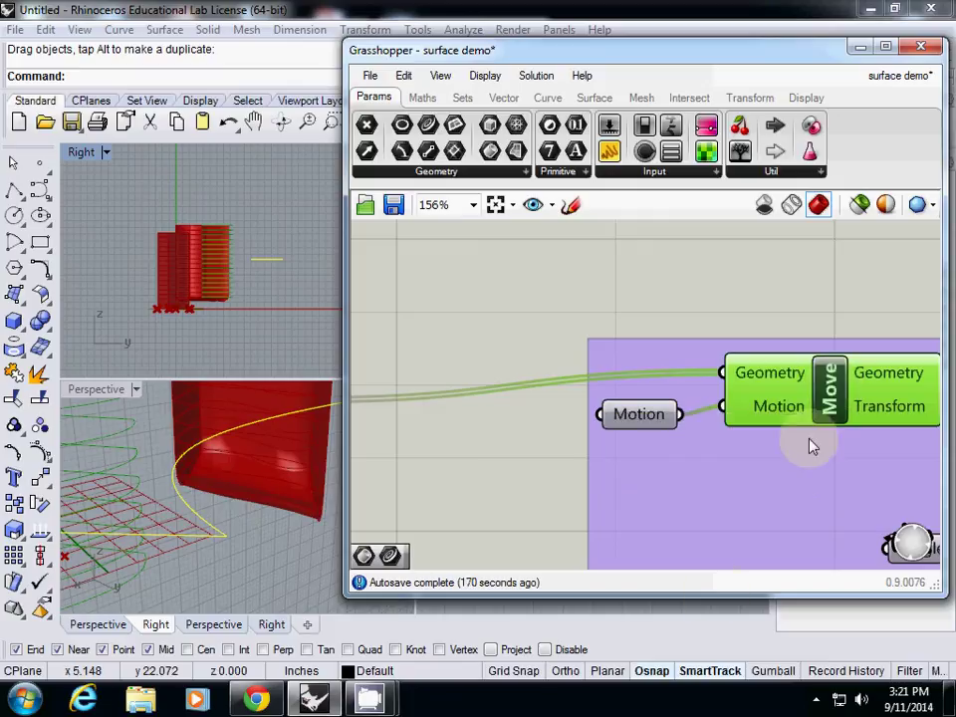
pyautogui.moveTo(373, 698)
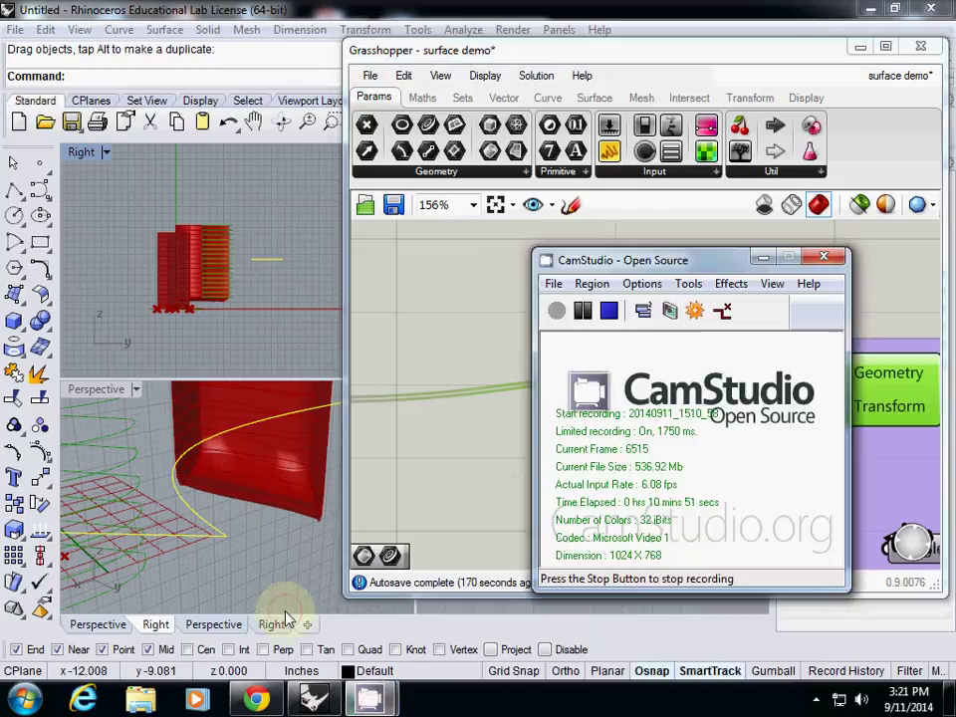